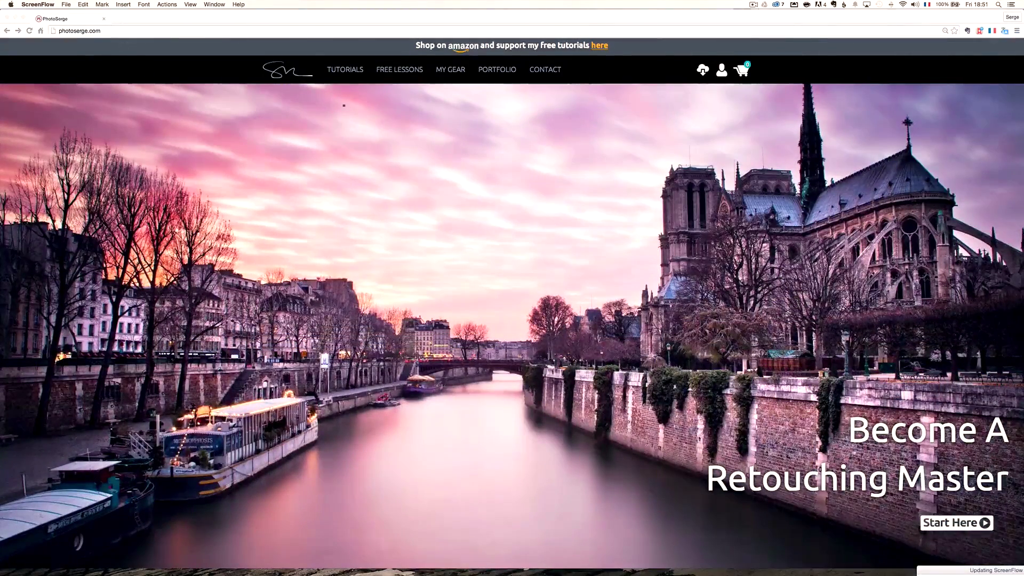
Bring the Chrome window showing the PhotoSerge homepage to the front
click(445, 48)
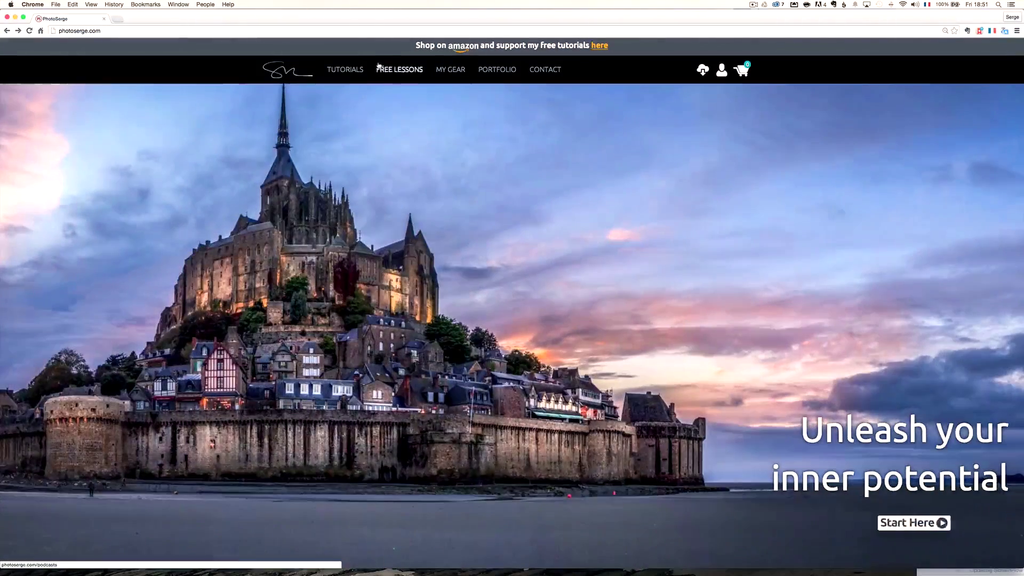
Browse the TUTORIALS page, then open the Interior Design competition via ENTER NOW under Competitions
click(346, 70)
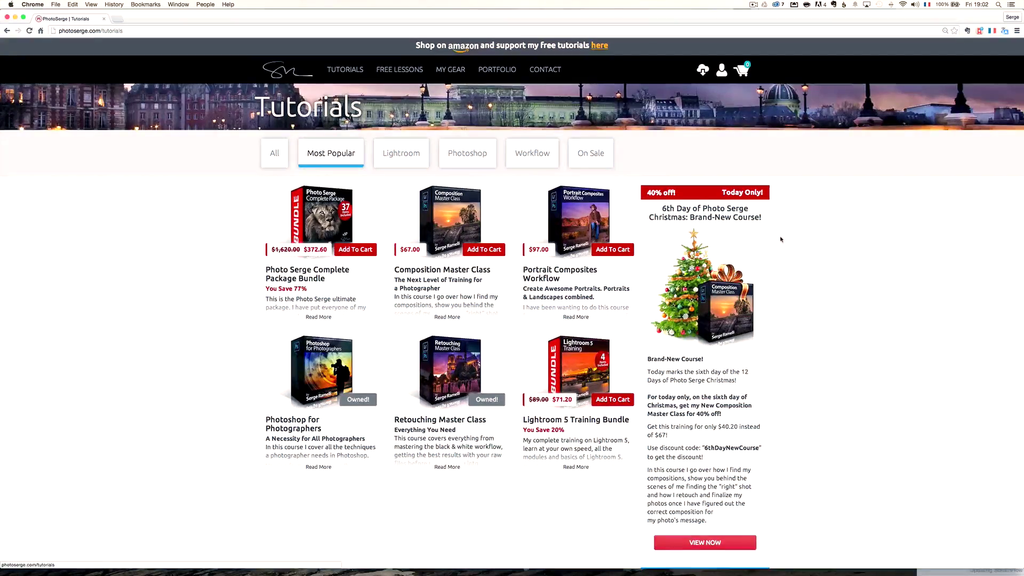
scroll(693, 160, down, 3)
scroll(761, 138, up, 3)
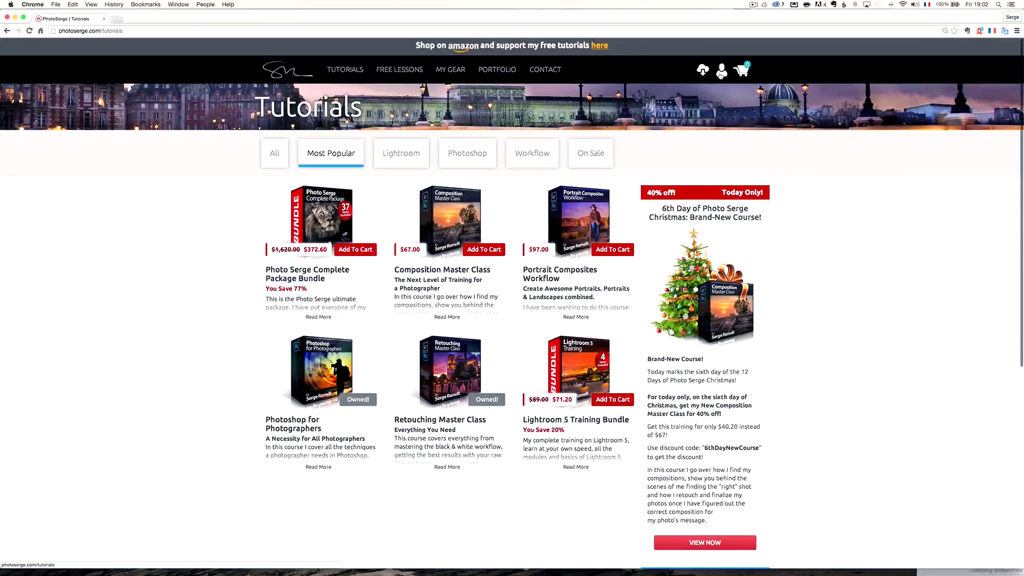
click(722, 70)
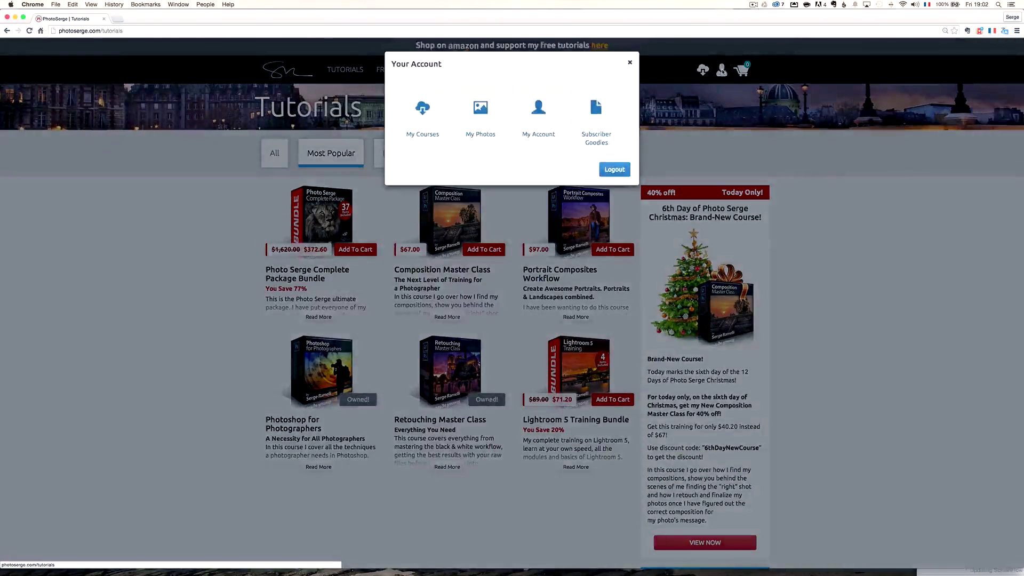
click(630, 64)
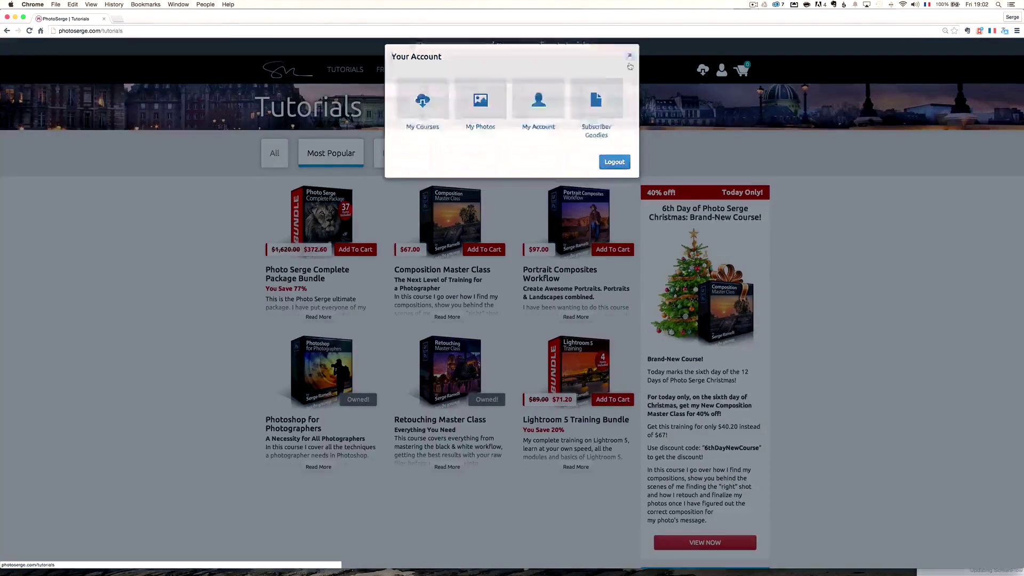
scroll(694, 267, down, 6)
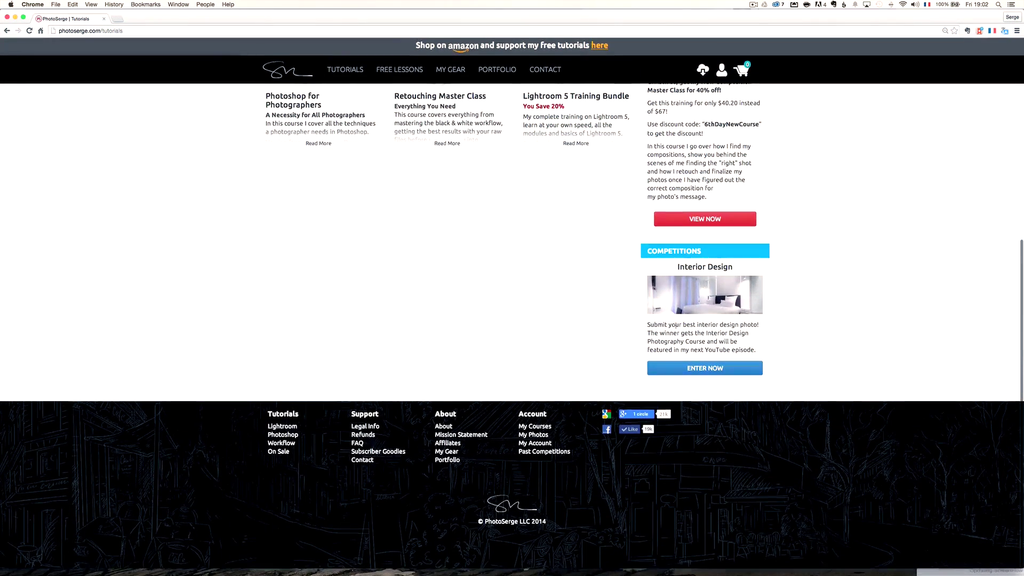
click(720, 369)
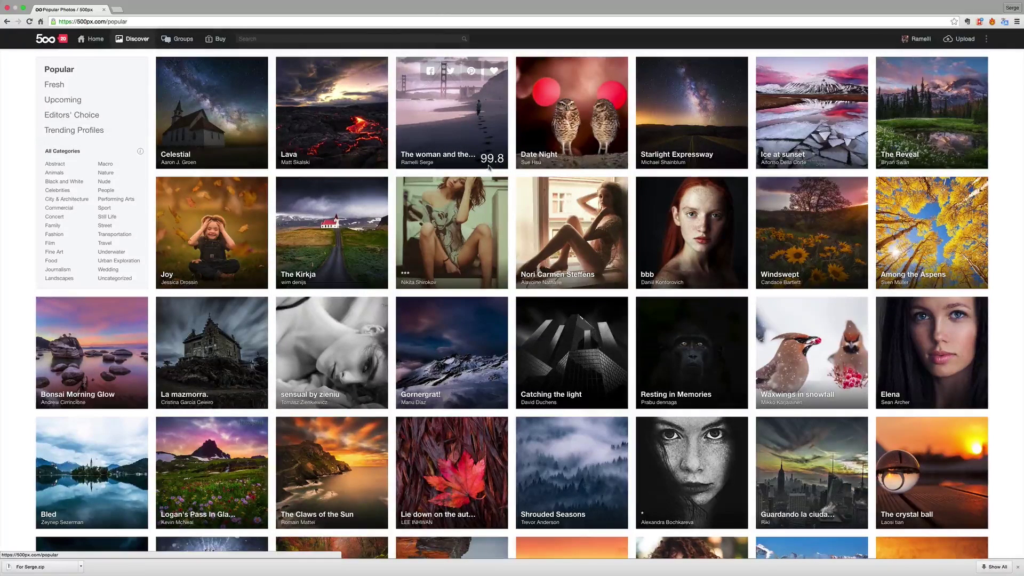
Open 'The woman and the bridge' from 500px Popular and scroll through its photo page
click(446, 112)
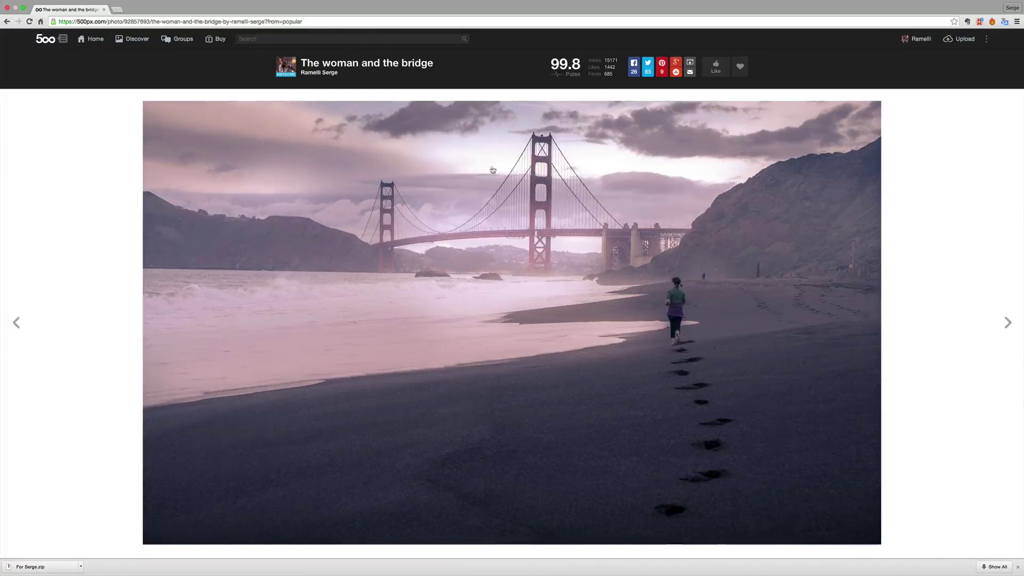
mouse_move(566, 65)
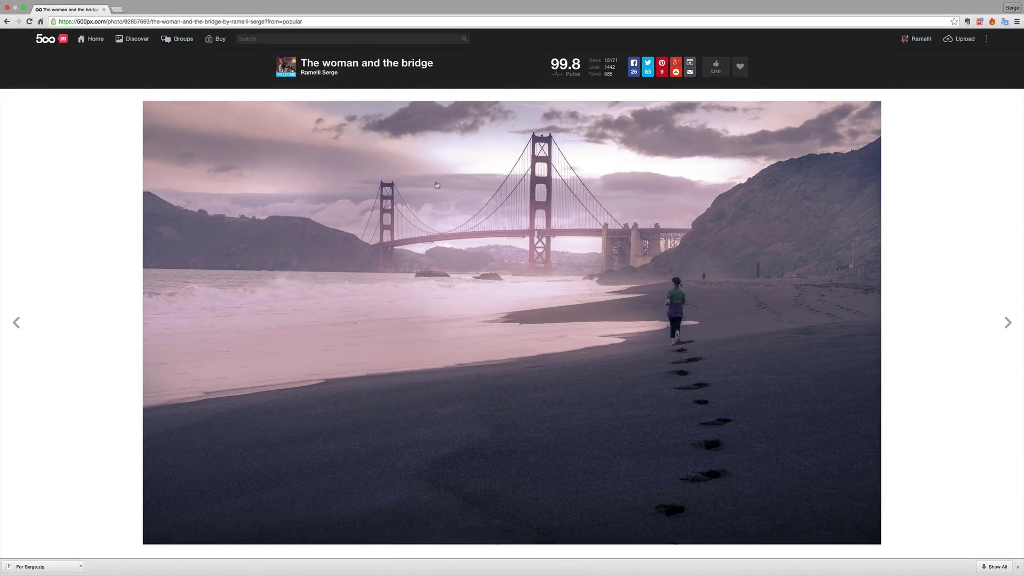
scroll(493, 244, down, 2)
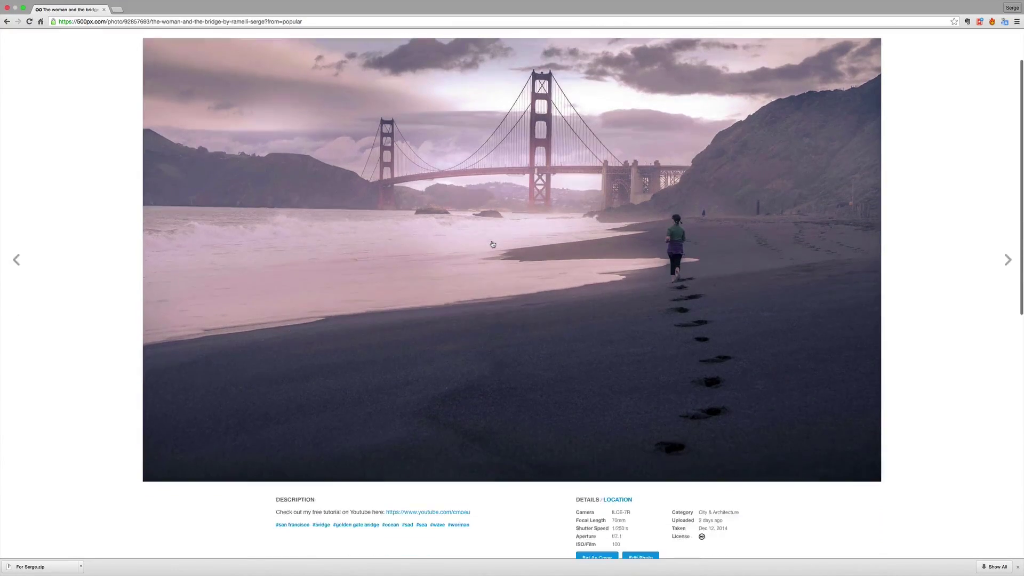
scroll(493, 244, up, 2)
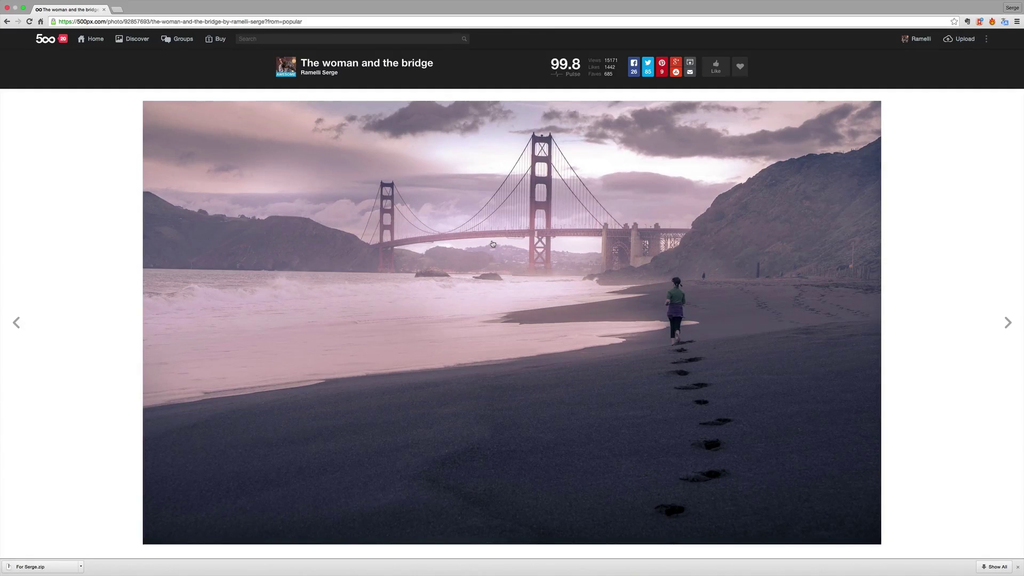
click(6, 21)
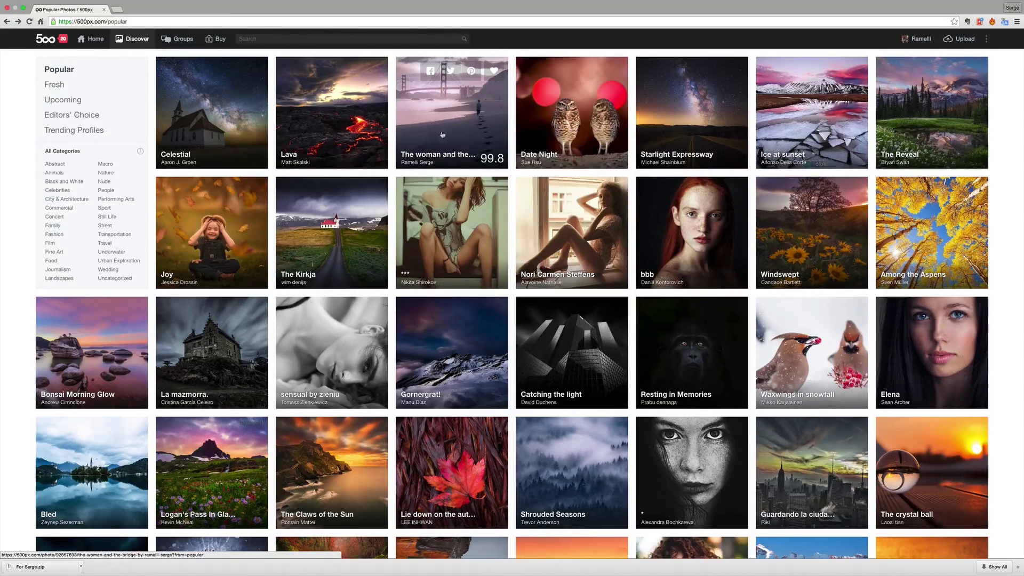
click(462, 116)
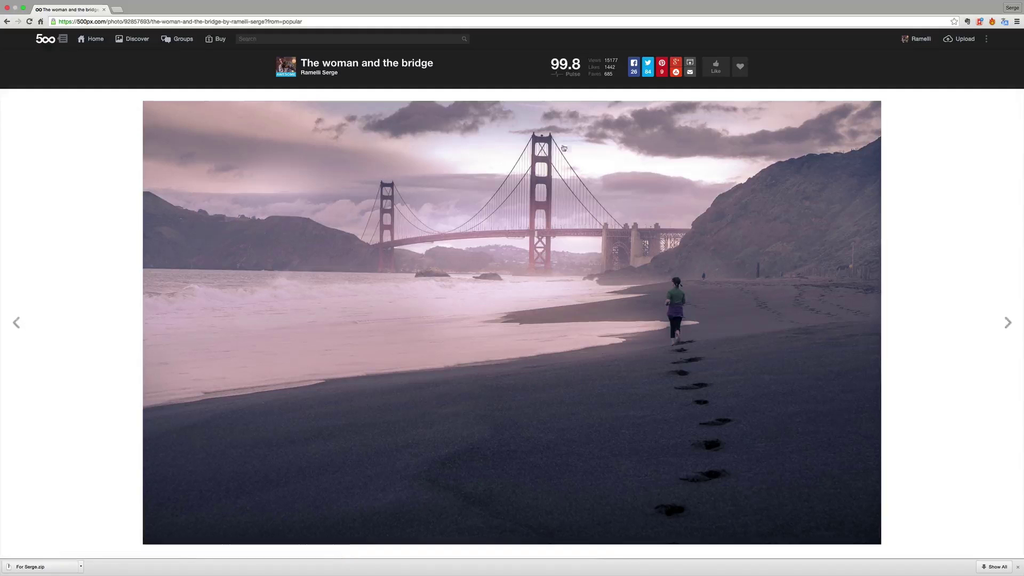
scroll(376, 335, down, 5)
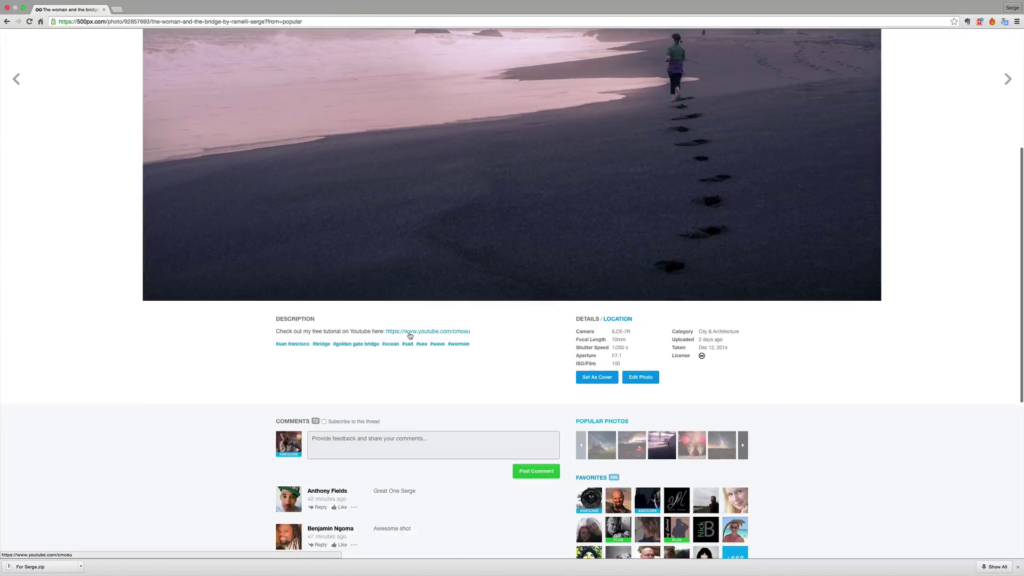
scroll(409, 319, up, 5)
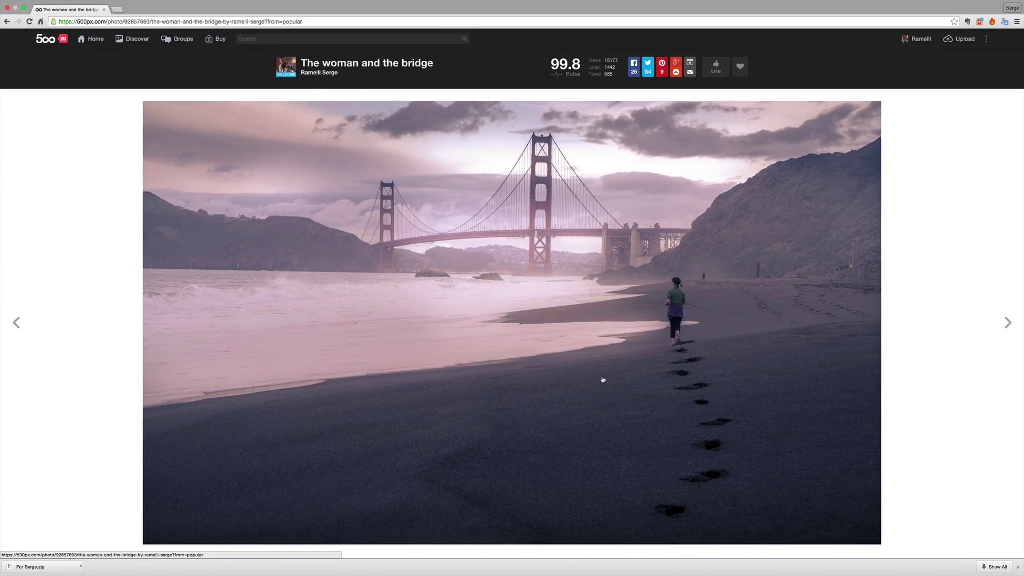
key(super+Tab)
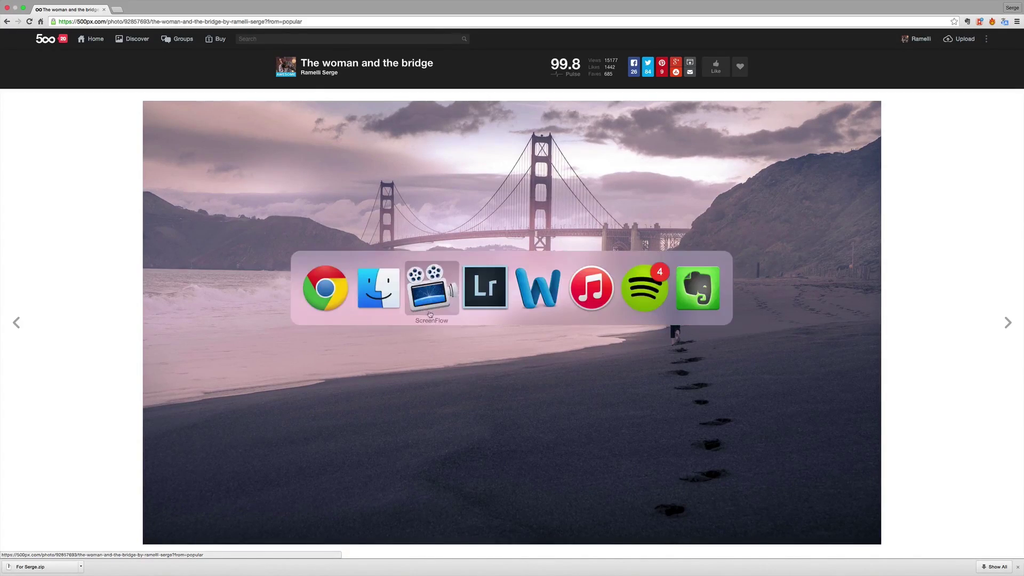
Switch to the Golden Gate beach photo in Lightroom and raise the local mask's Shadows to +100
click(485, 301)
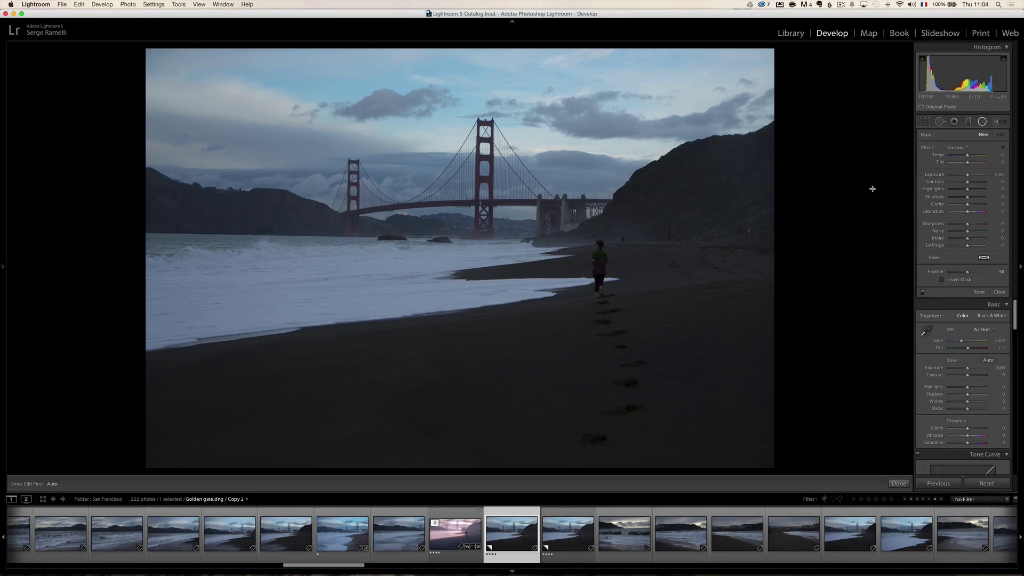
mouse_move(967, 197)
mouse_down()
mouse_move(994, 200)
mouse_move(984, 201)
mouse_up()
Raise global Shadows to +100 and set white balance to Daylight (Temp 5500, Tint +10)
click(995, 293)
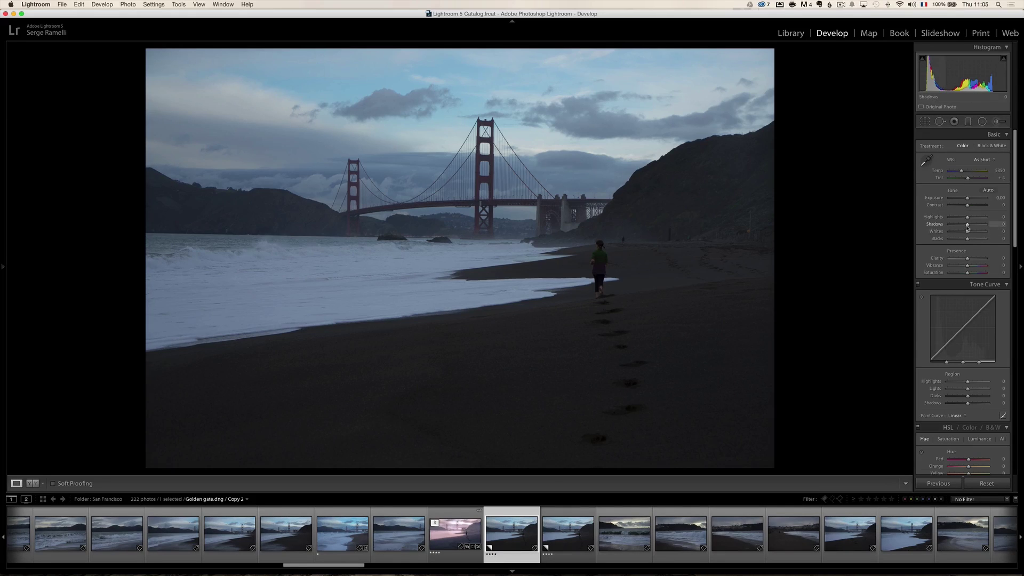
drag(996, 225, 1001, 226)
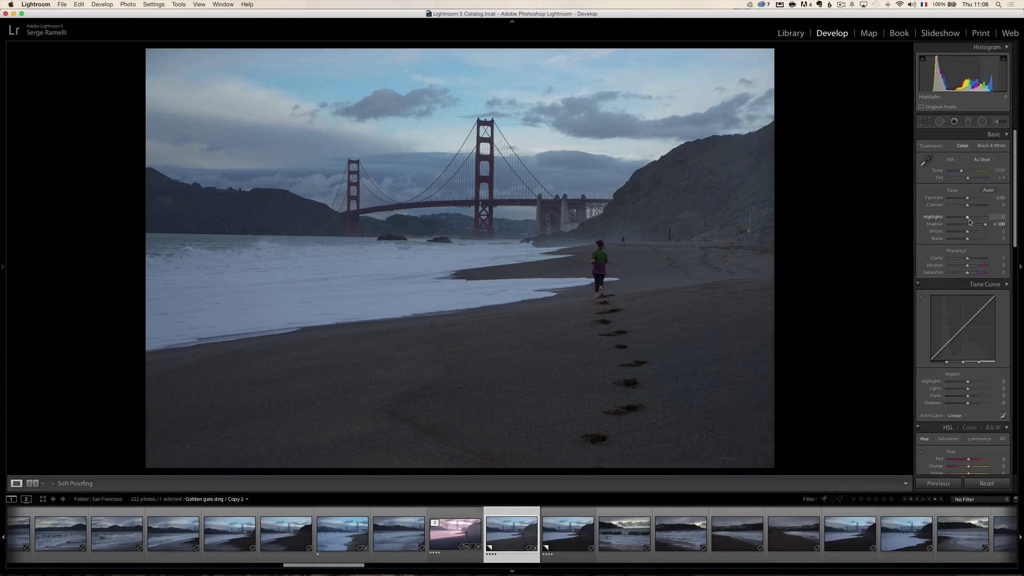
click(981, 159)
click(982, 170)
Set Highlights to -100, Whites to +60 with clipping preview, and Blacks to -6
drag(967, 218, 950, 217)
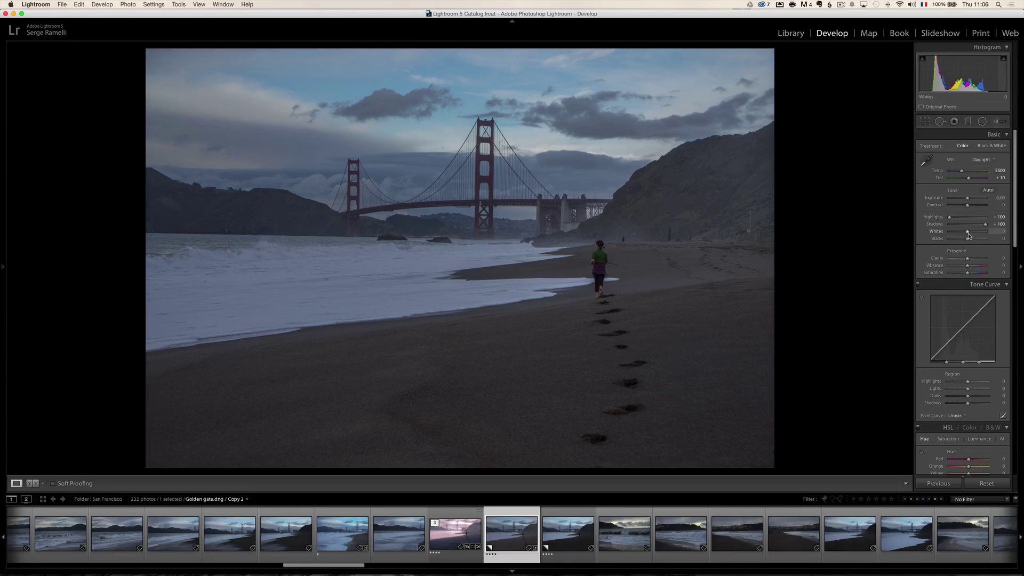
key(alt)
drag(969, 234, 980, 234)
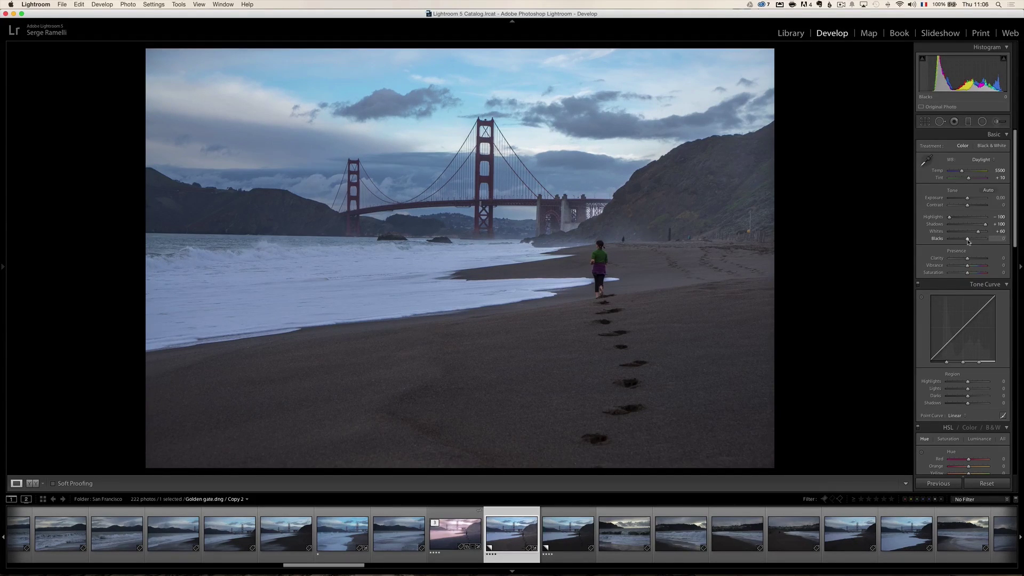
drag(968, 241, 968, 242)
Lower Clarity, set Vibrance to -3, and test a Saturation drop before pulling it back
drag(967, 259, 960, 262)
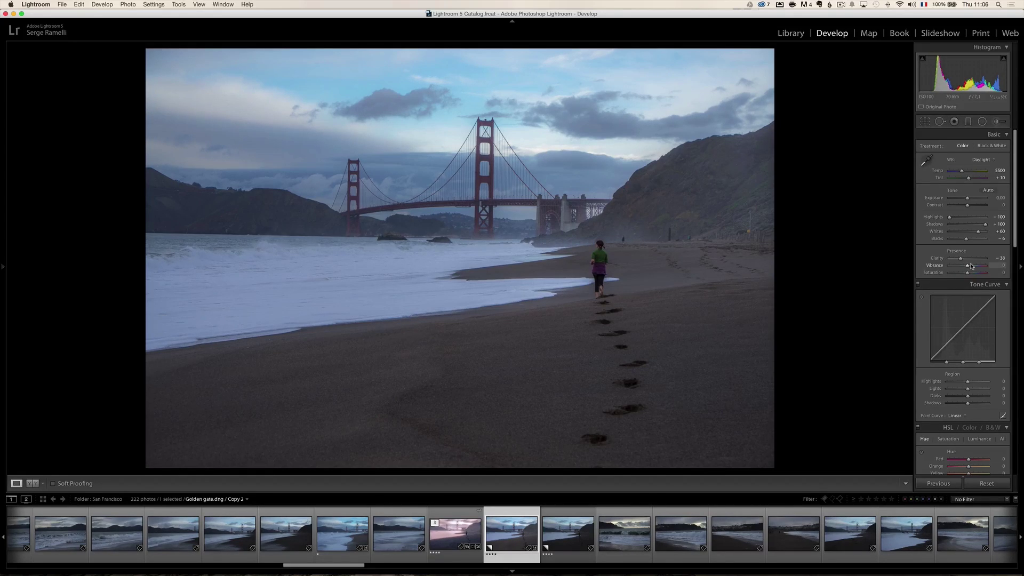
drag(971, 265, 960, 274)
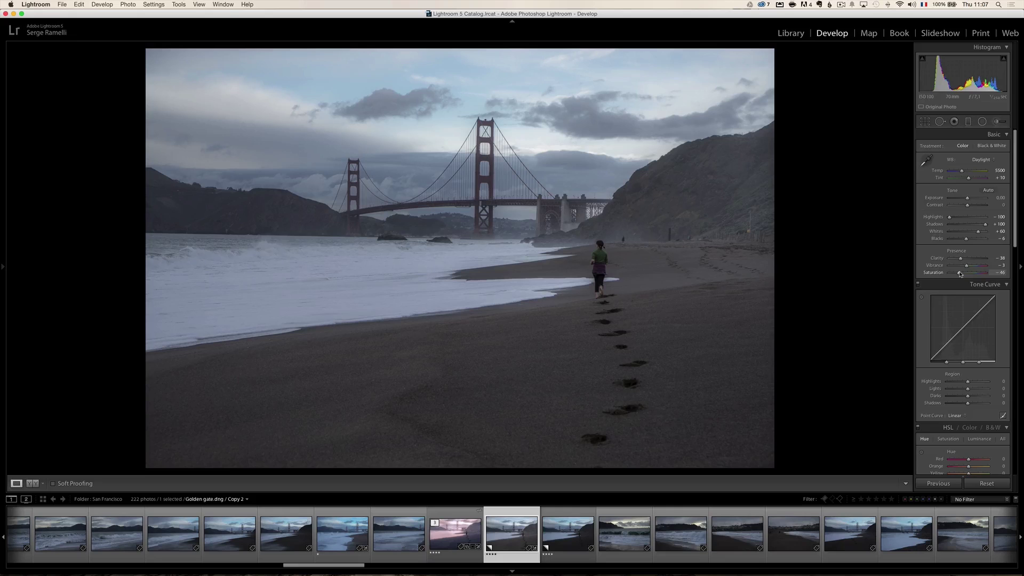
mouse_move(960, 274)
mouse_down()
mouse_move(943, 276)
mouse_move(960, 276)
mouse_up()
mouse_move(959, 275)
mouse_down()
mouse_move(969, 274)
mouse_move(960, 275)
mouse_up()
Set Split Toning Highlights to Hue 37 and Saturation 56 for a pink tint
scroll(962, 230, down, 10)
scroll(961, 229, up, 1)
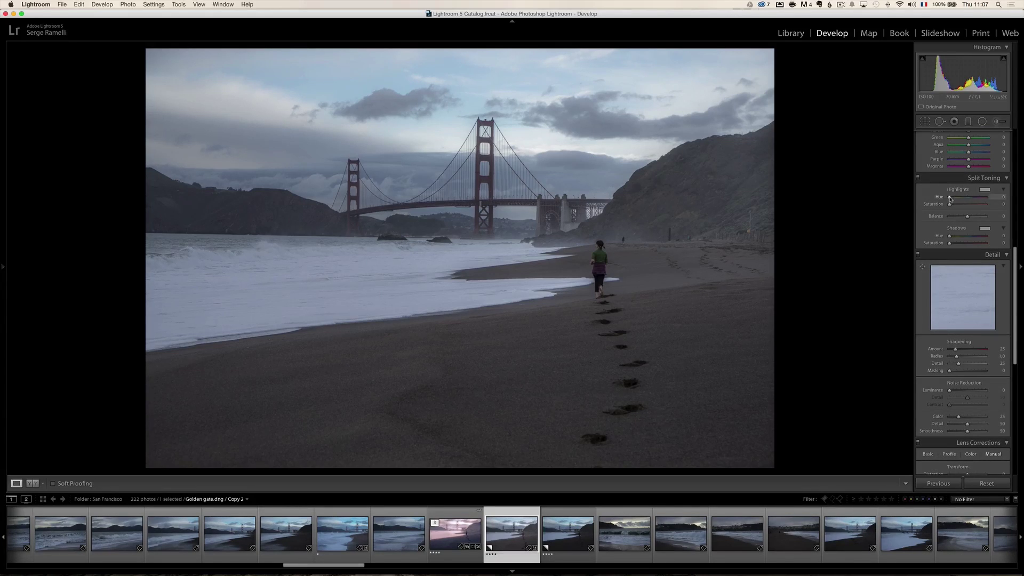
drag(950, 197, 953, 200)
drag(950, 207, 967, 206)
click(1002, 198)
key(Return)
click(1003, 204)
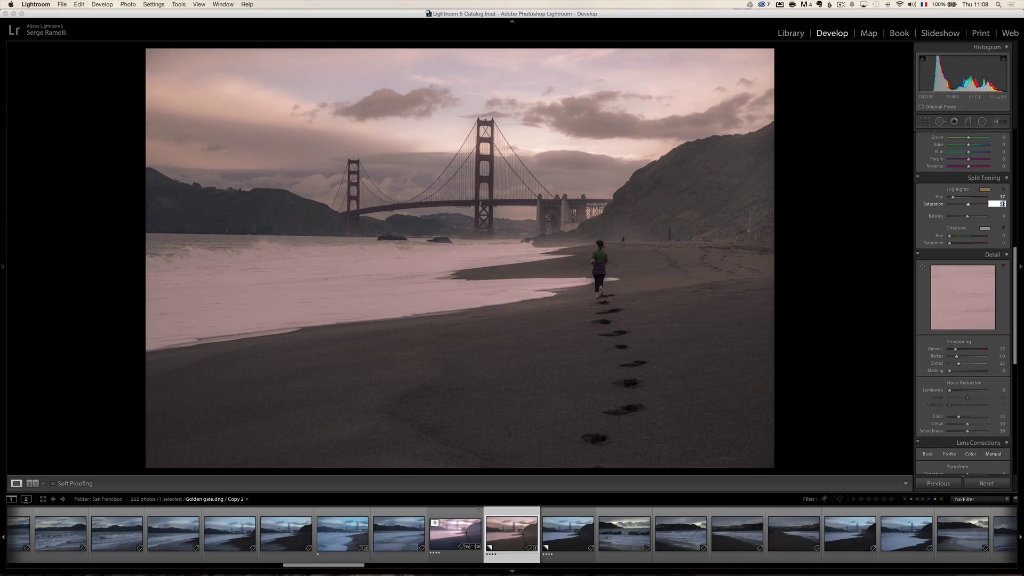
text(56)
key(Return)
Set Split Toning Shadows to Hue 233 and Saturation 34 for a blue-purple tint
click(1003, 236)
text(233)
key(Return)
click(1000, 243)
key(shift)
text(34)
key(Return)
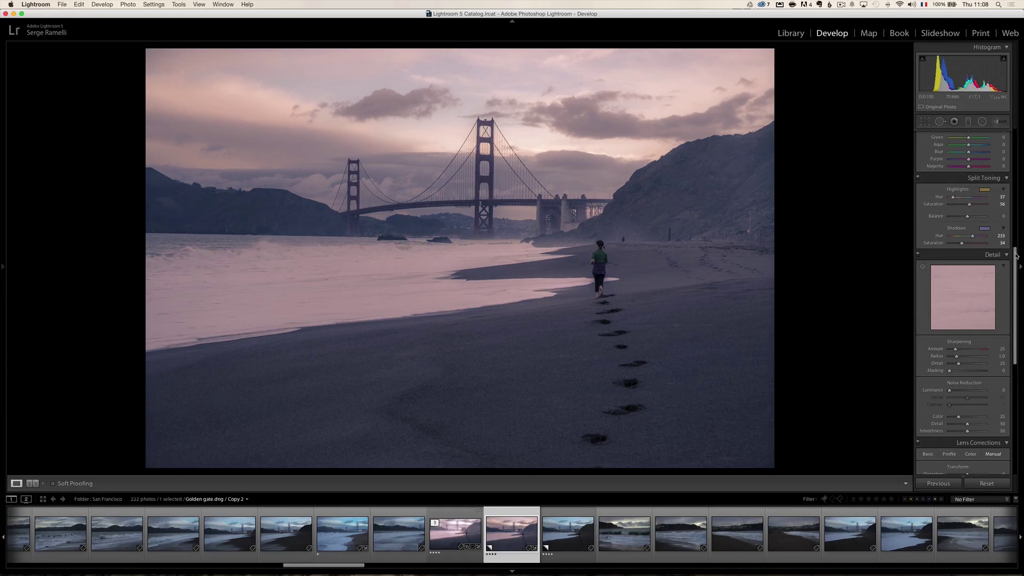
drag(1015, 255, 1012, 154)
scroll(1003, 160, down, 2)
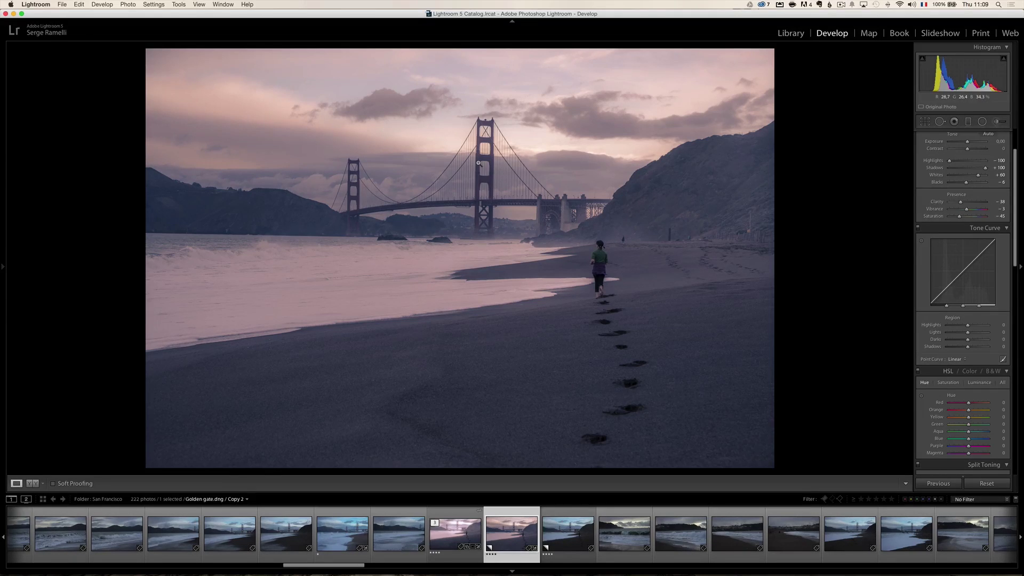
Drag a graduated filter across the sky using the Clarity effect, set to about -35
click(967, 122)
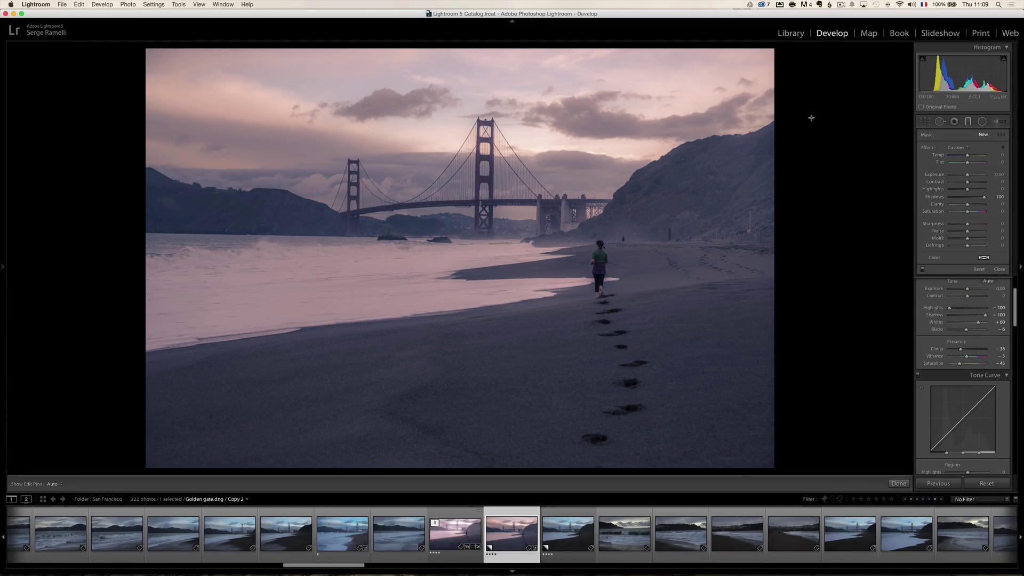
drag(460, 185, 450, 235)
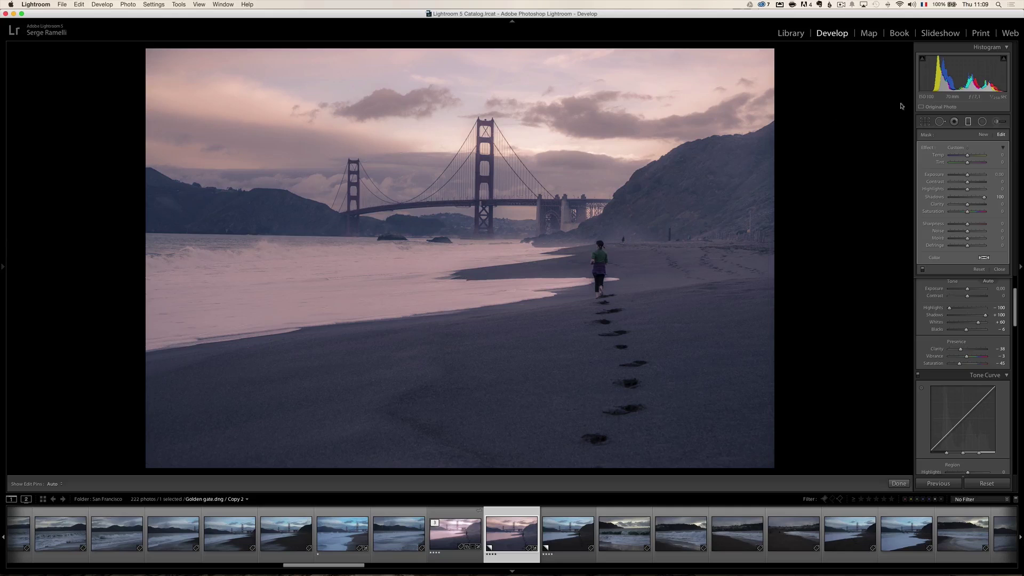
click(955, 148)
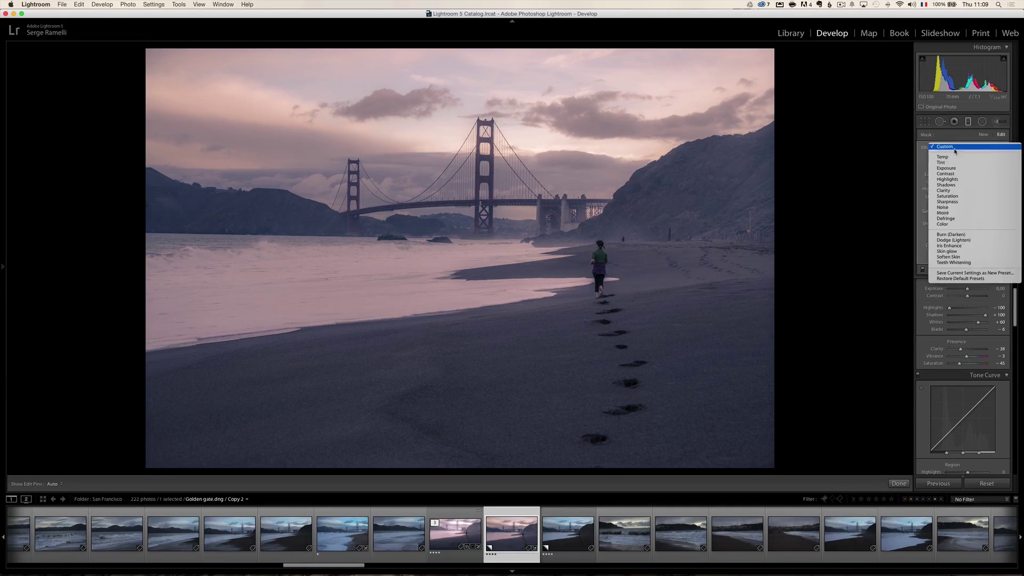
click(962, 190)
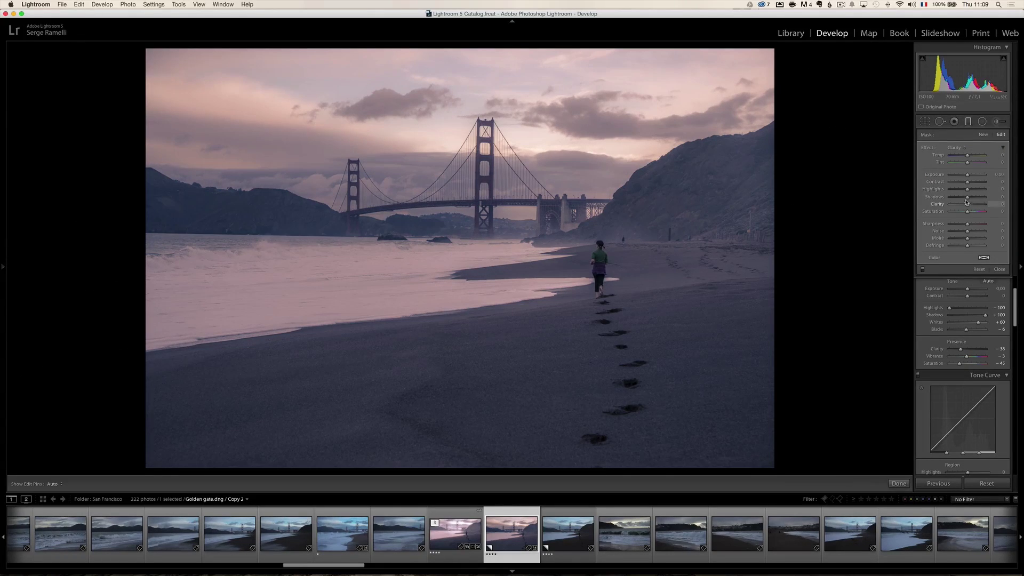
drag(968, 205, 962, 207)
drag(963, 208, 962, 207)
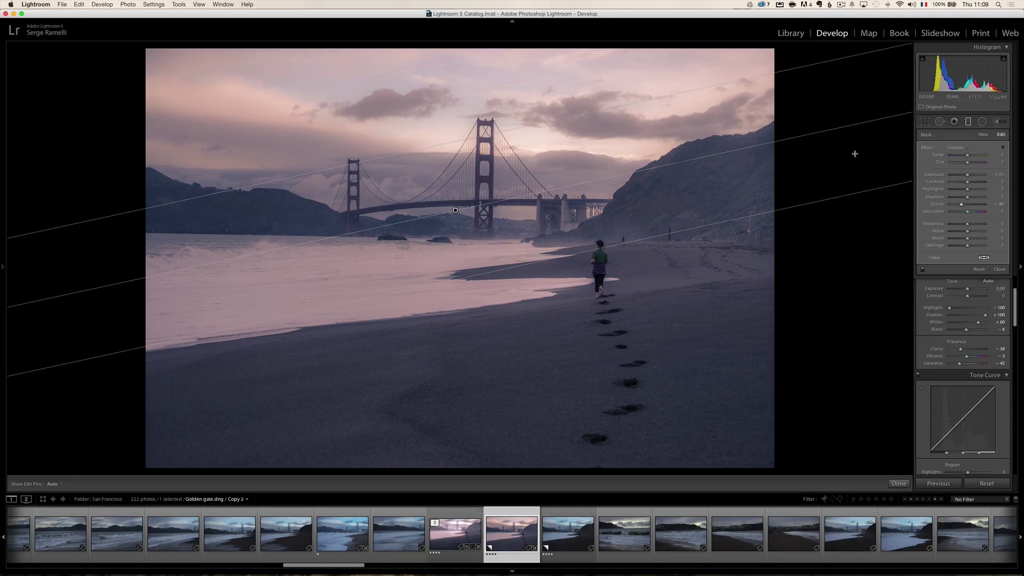
Add a mid-scene graduated filter with Shadows +100, Exposure 0.34, Temp -20 and reduced Clarity
drag(713, 289, 657, 216)
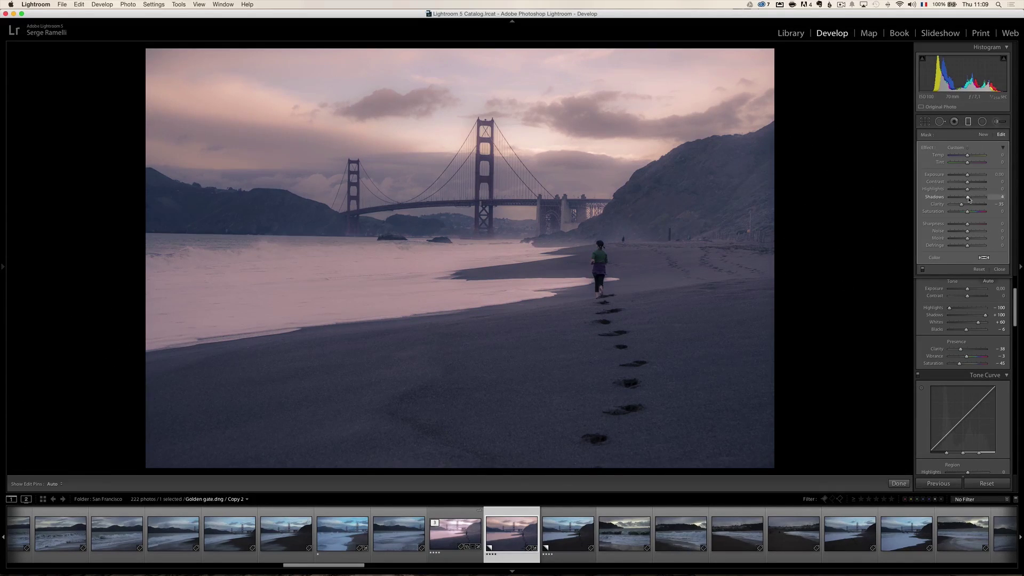
drag(969, 199, 985, 199)
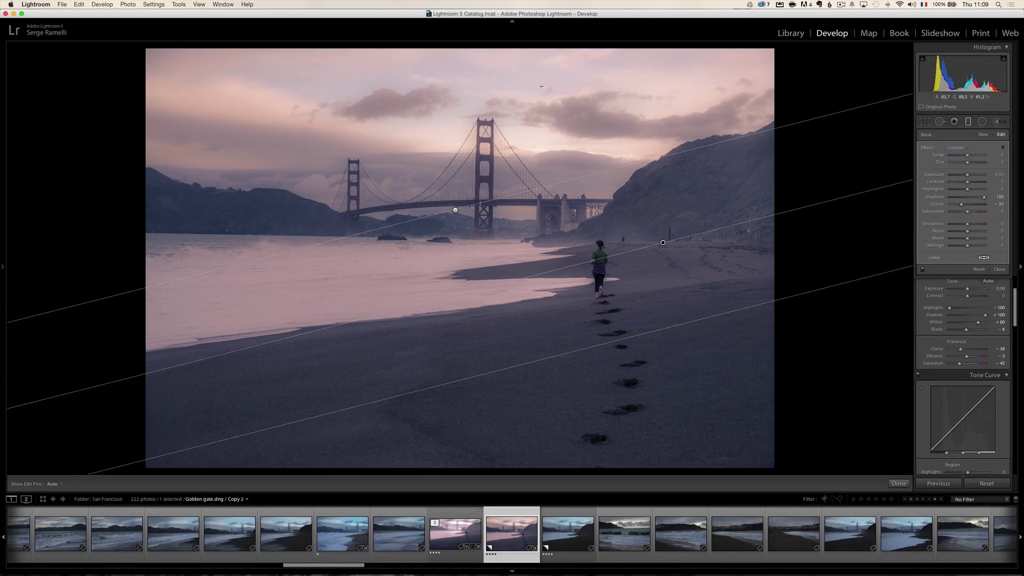
mouse_move(962, 204)
mouse_down()
mouse_move(975, 205)
mouse_move(962, 206)
mouse_up()
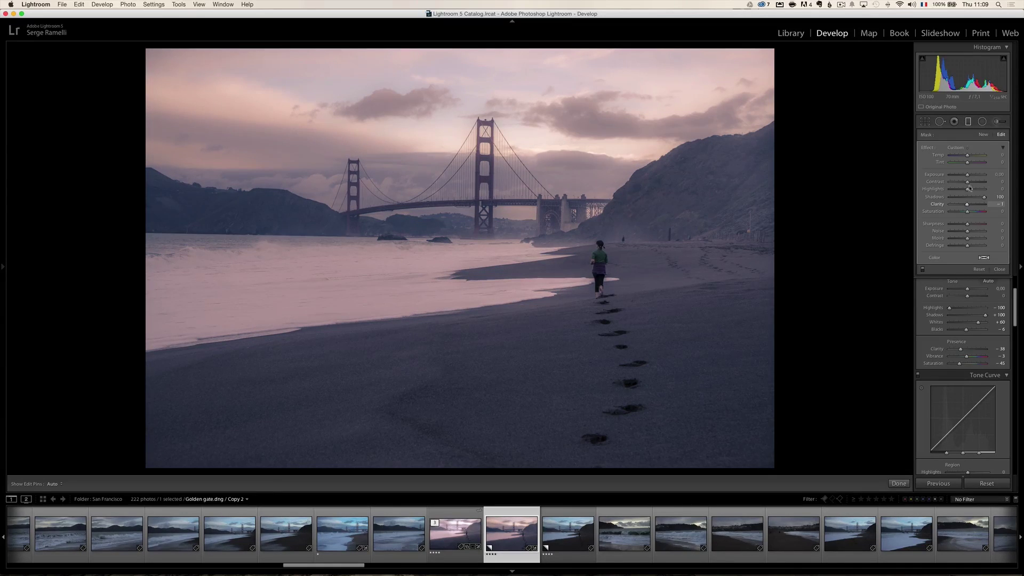
drag(969, 176, 971, 176)
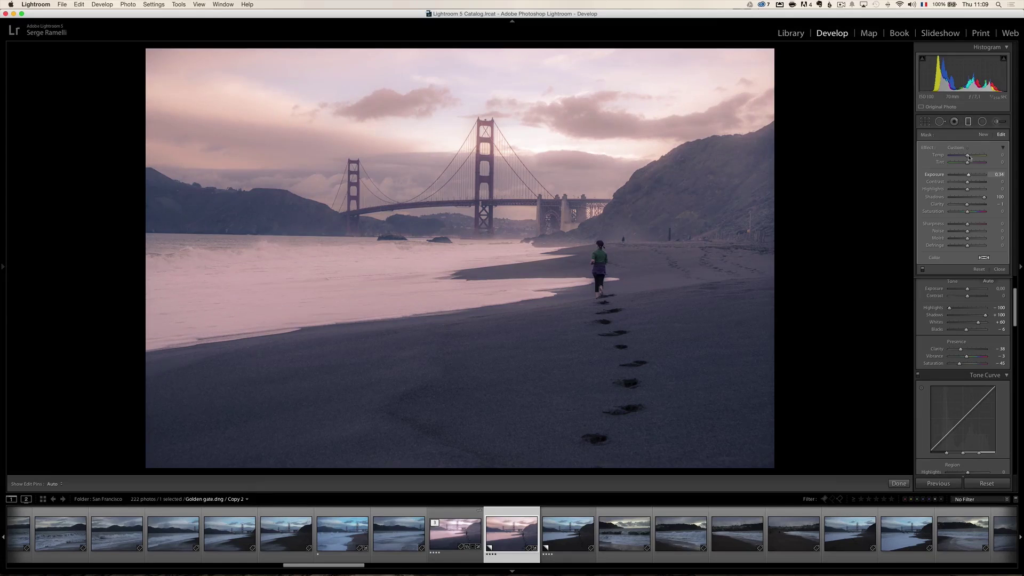
drag(970, 157, 963, 156)
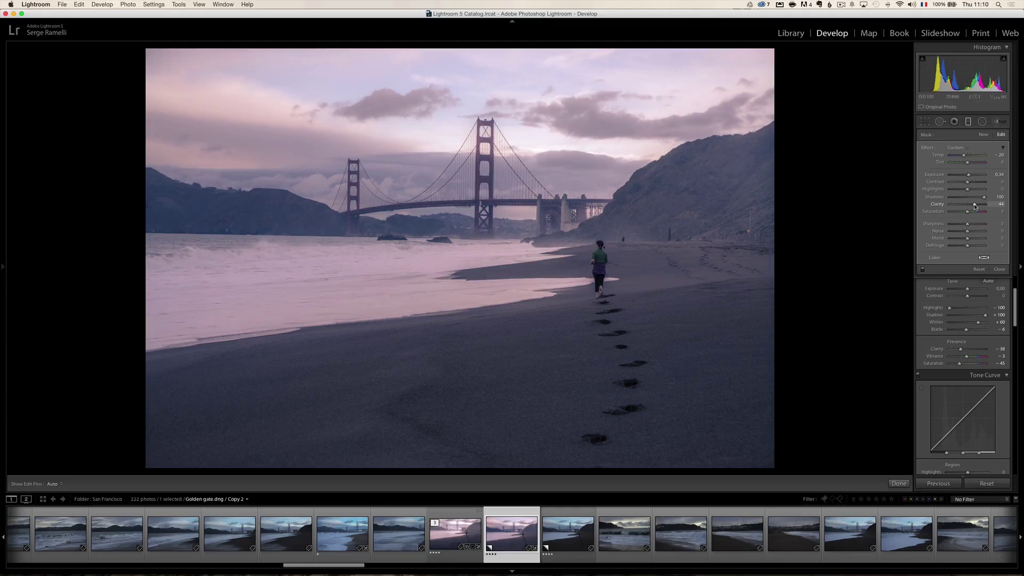
drag(976, 207, 960, 206)
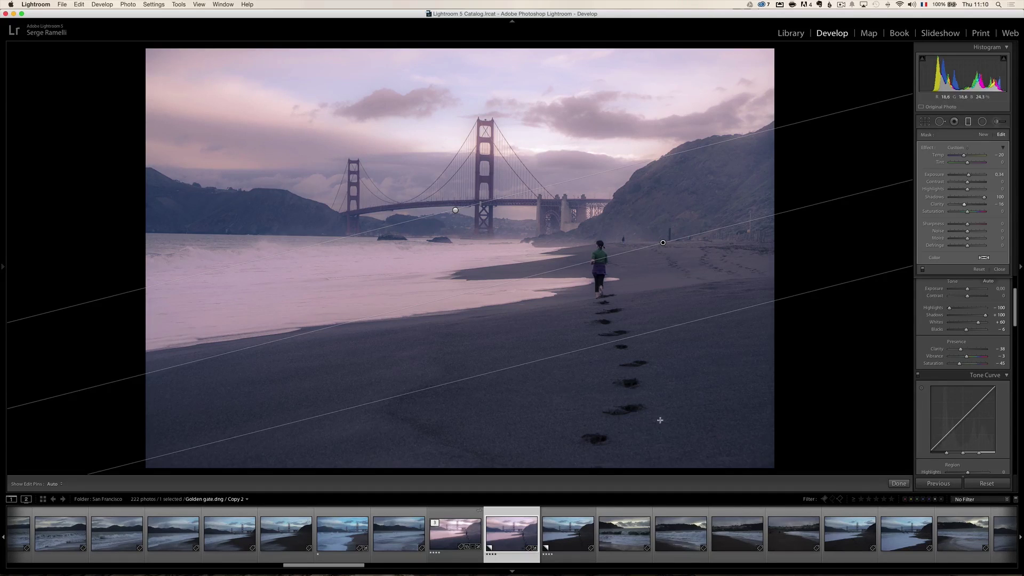
Add a graduated filter over the lower beach that darkens it with Exposure about -0.5
drag(603, 421, 585, 325)
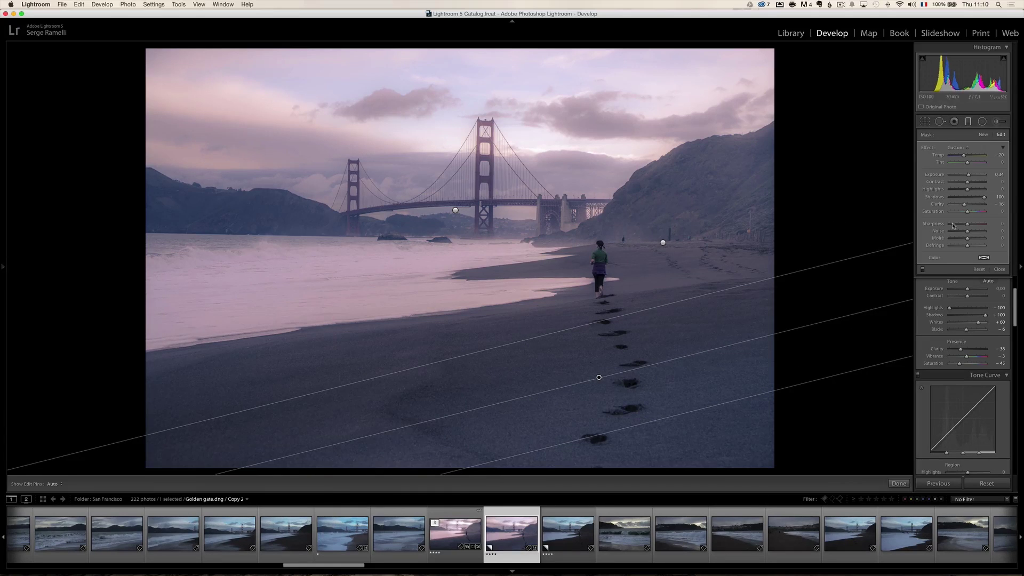
click(956, 147)
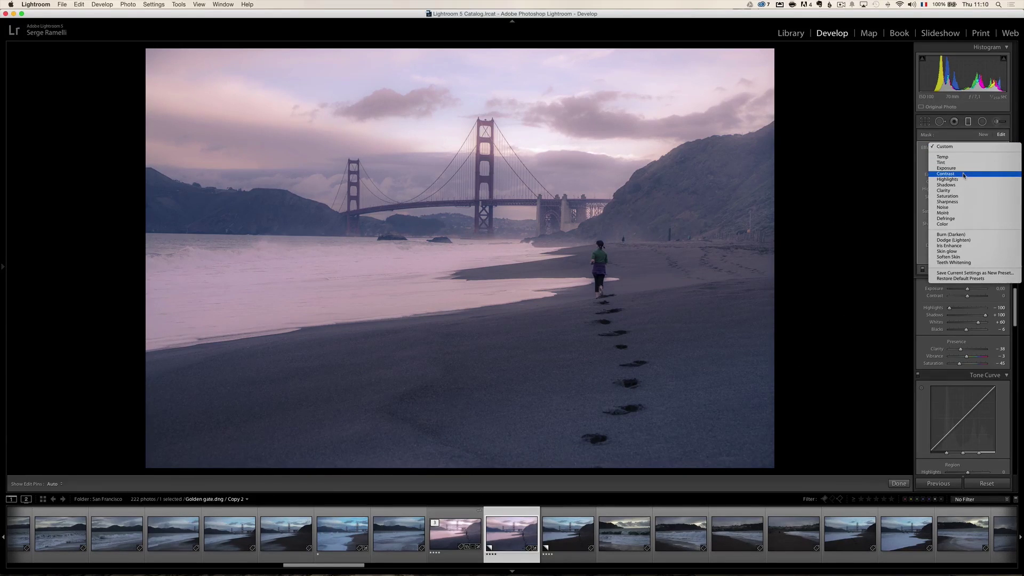
click(964, 169)
drag(971, 175, 964, 177)
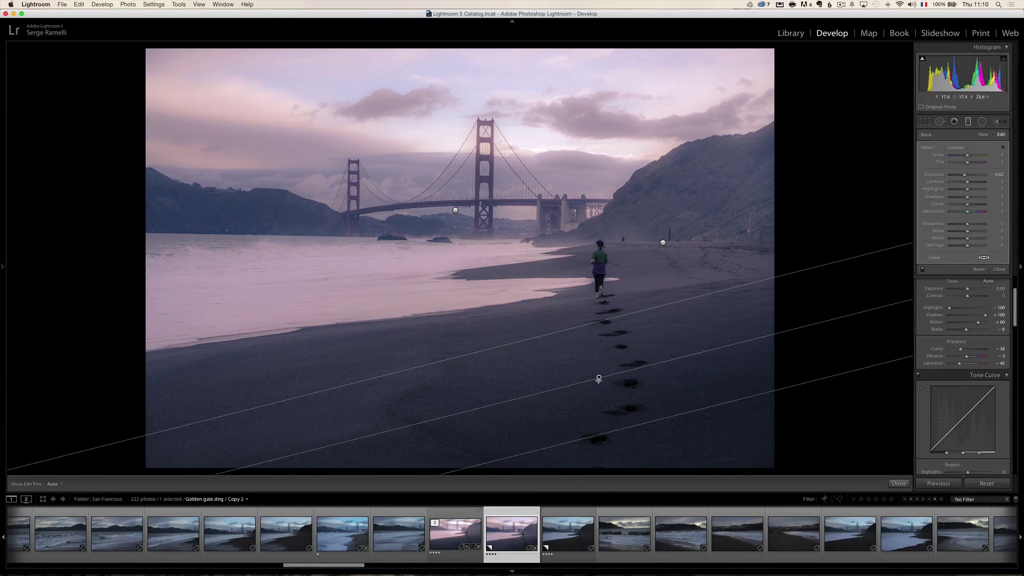
Move the foreground gradient down and right on the sand, keeping its diagonal angle
drag(608, 393, 621, 422)
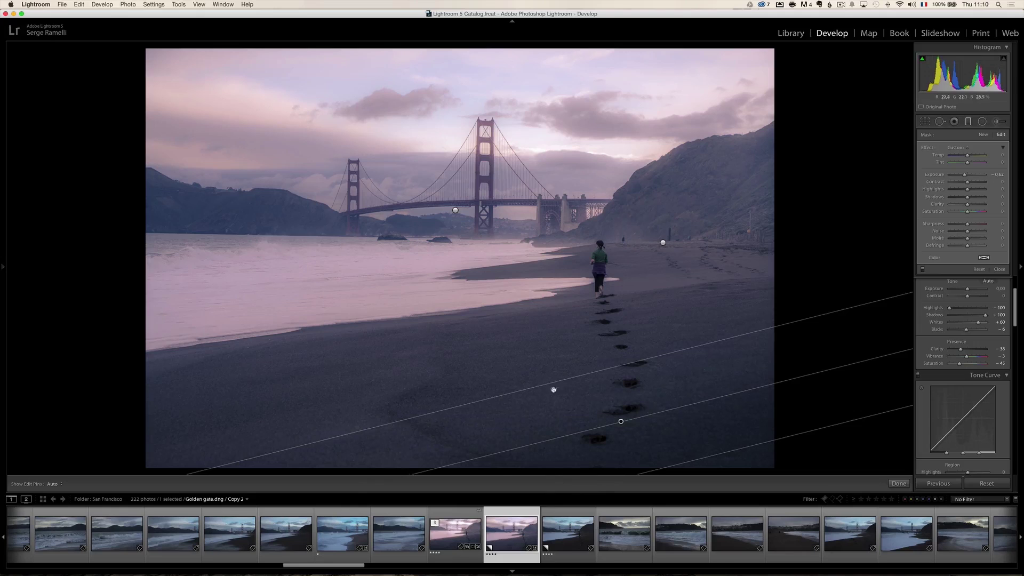
drag(621, 422, 621, 421)
key(shift)
key(ctrl+z)
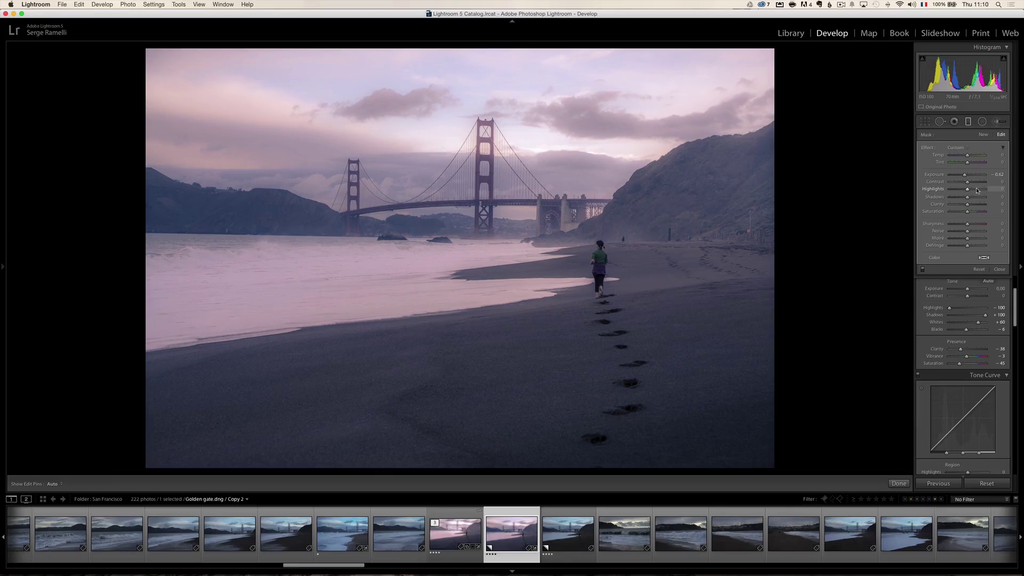
click(984, 135)
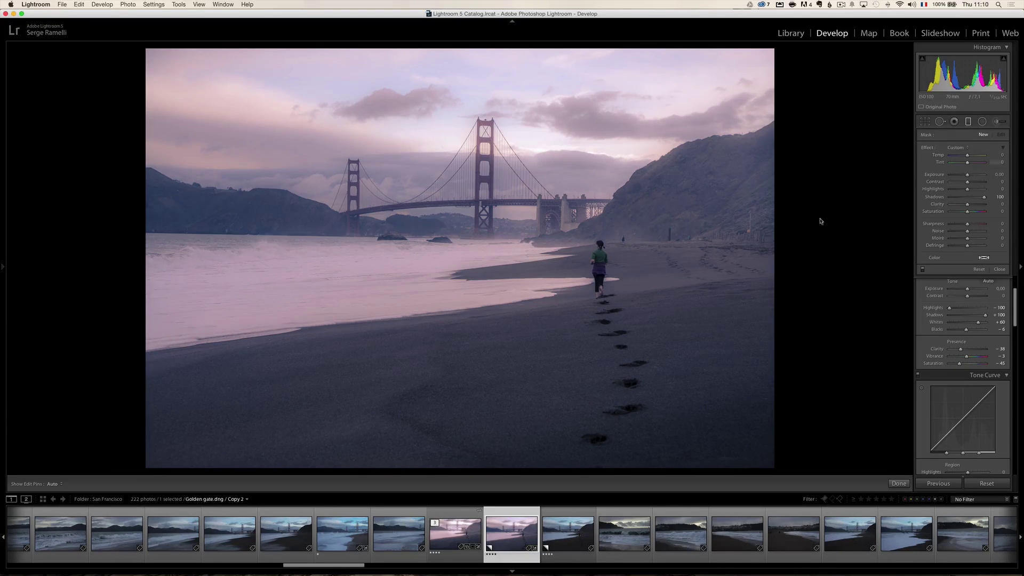
Add a fourth gradient across the foreground beach with Clarity about +63, then close filter editing
drag(627, 401, 692, 250)
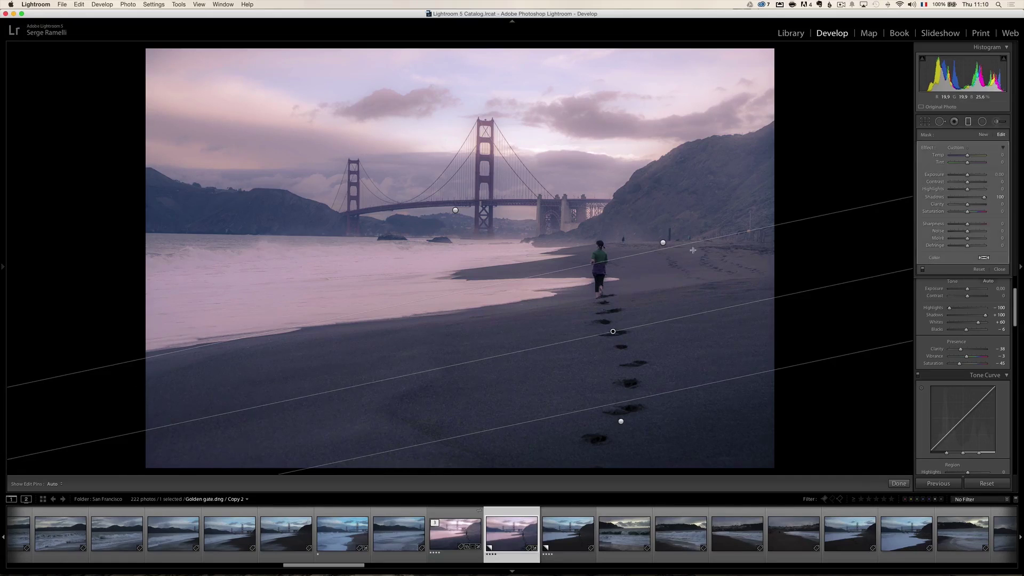
click(961, 149)
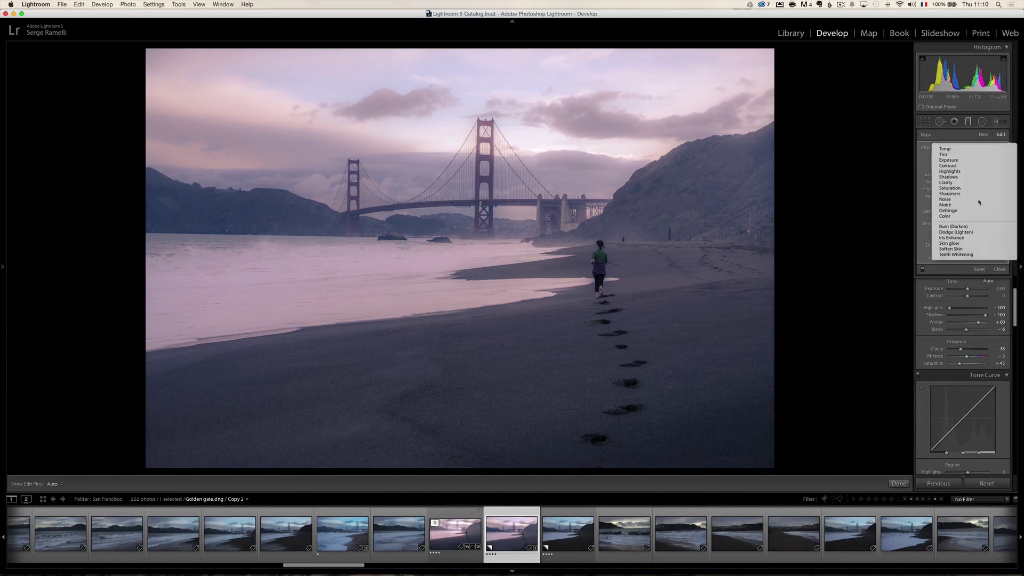
click(980, 203)
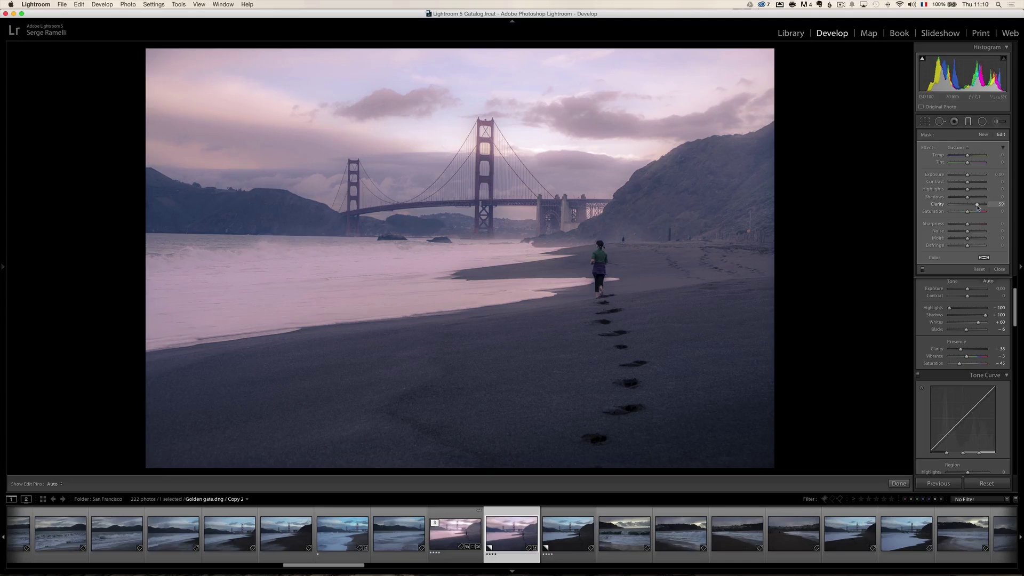
drag(978, 207, 982, 207)
mouse_move(670, 451)
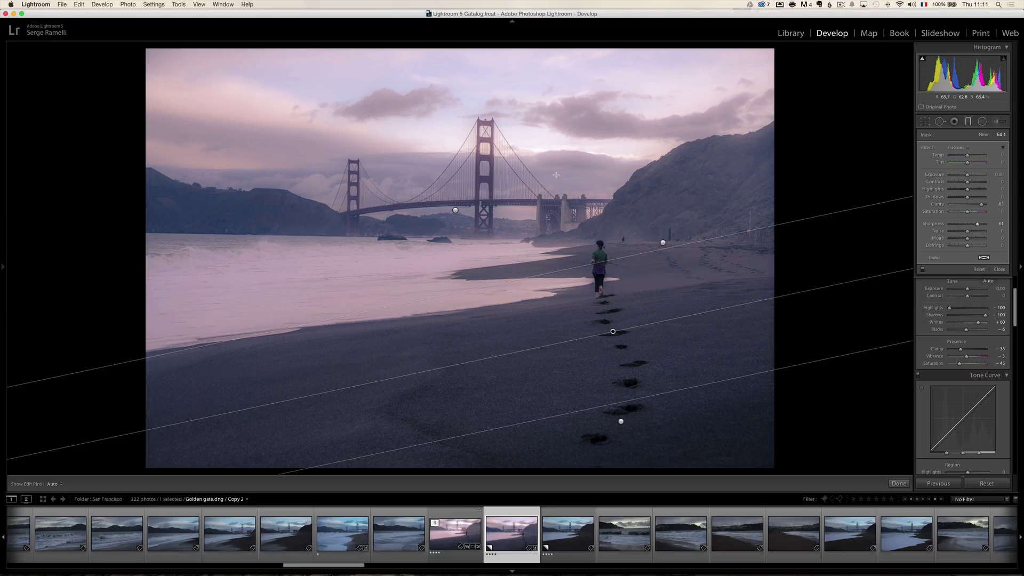
click(1003, 270)
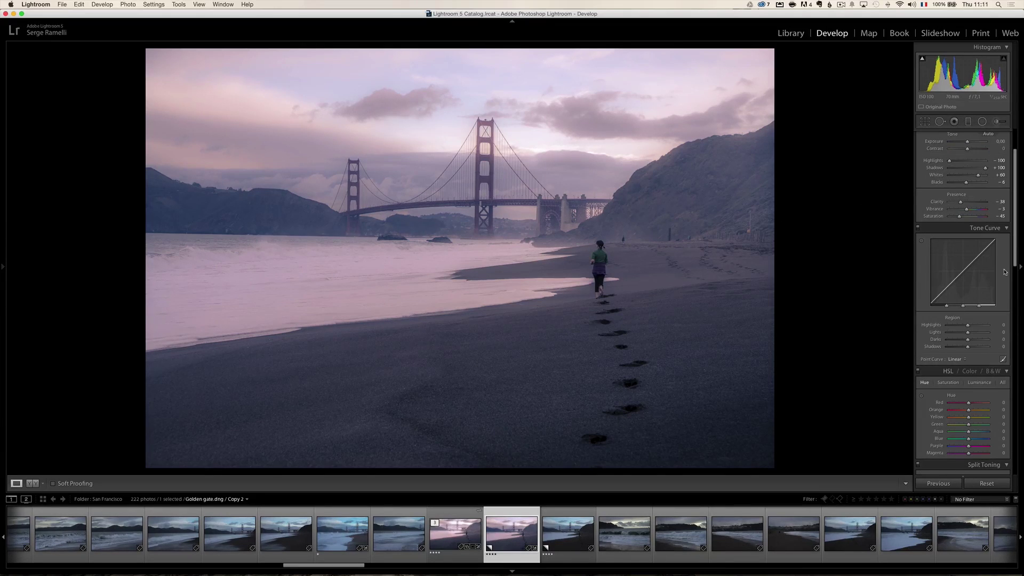
Crop Copy 2 by trimming the bottom and a little of the top, then view the original Golden gate.dng
click(451, 538)
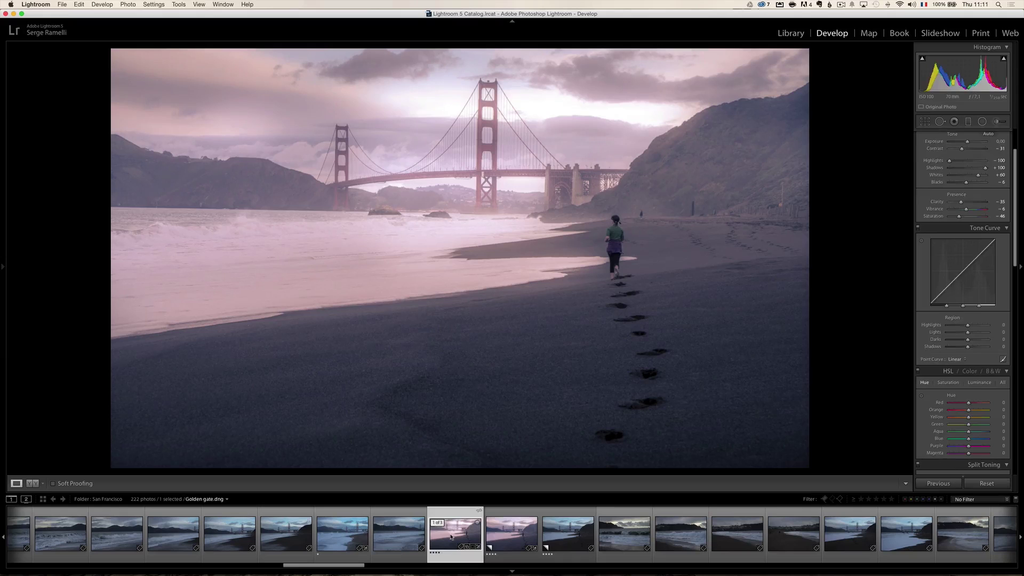
click(509, 537)
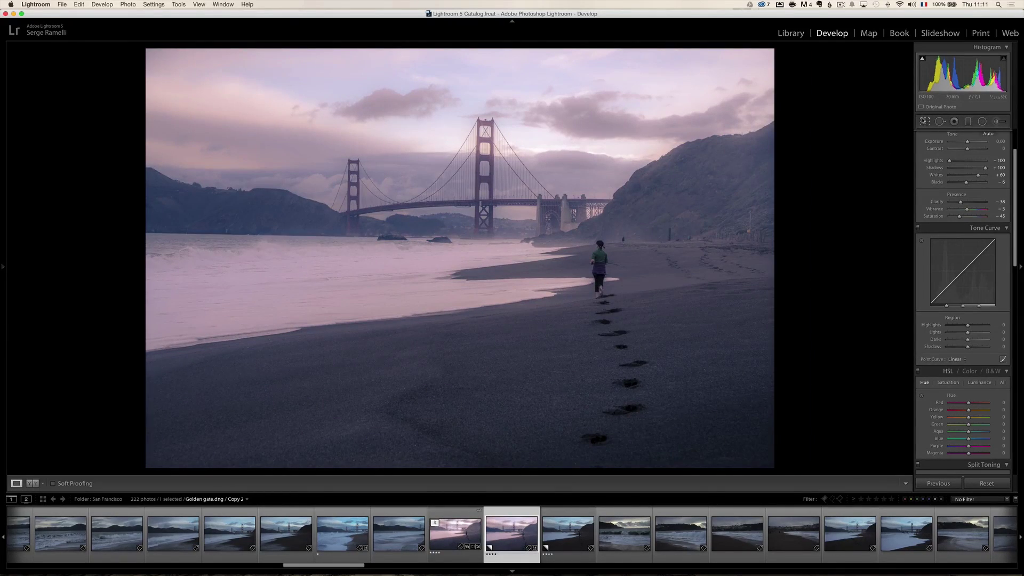
click(924, 122)
drag(456, 470, 456, 405)
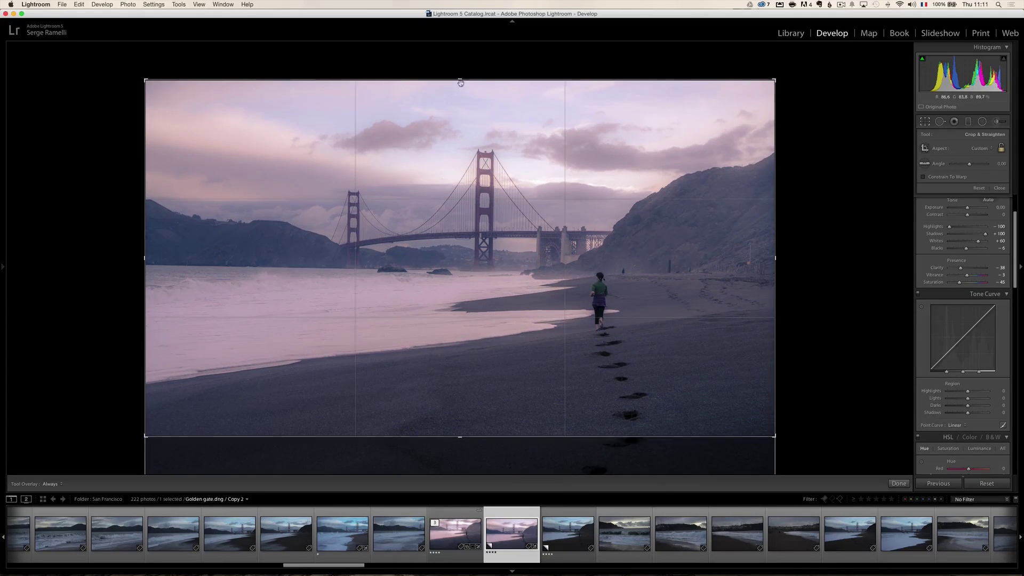
drag(460, 81, 459, 87)
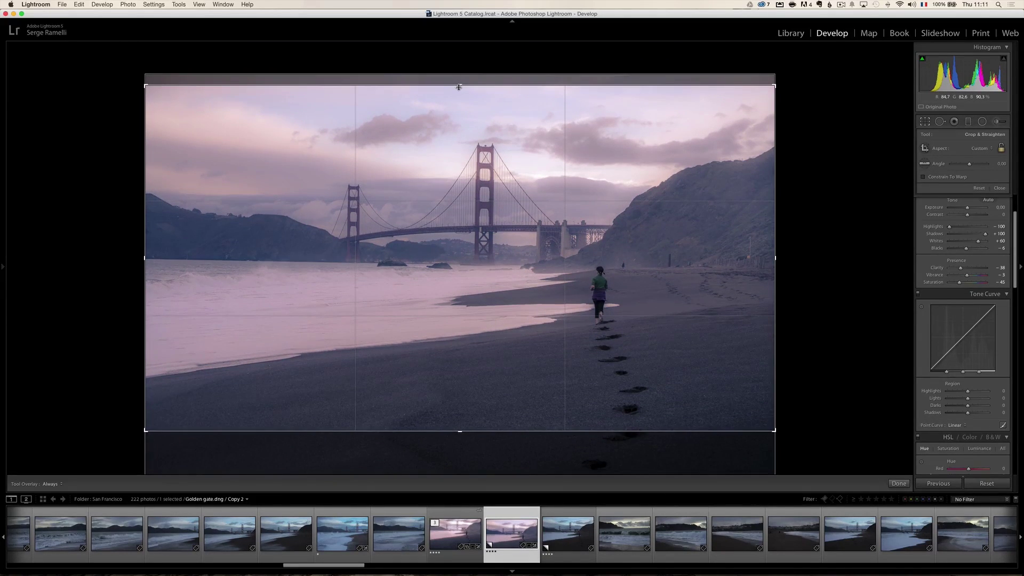
key(Return)
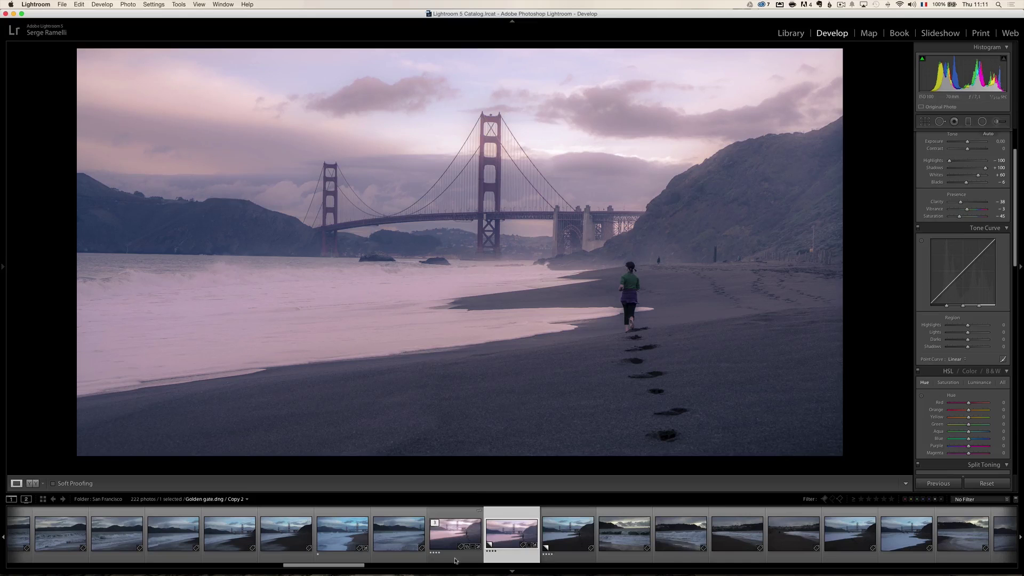
click(465, 532)
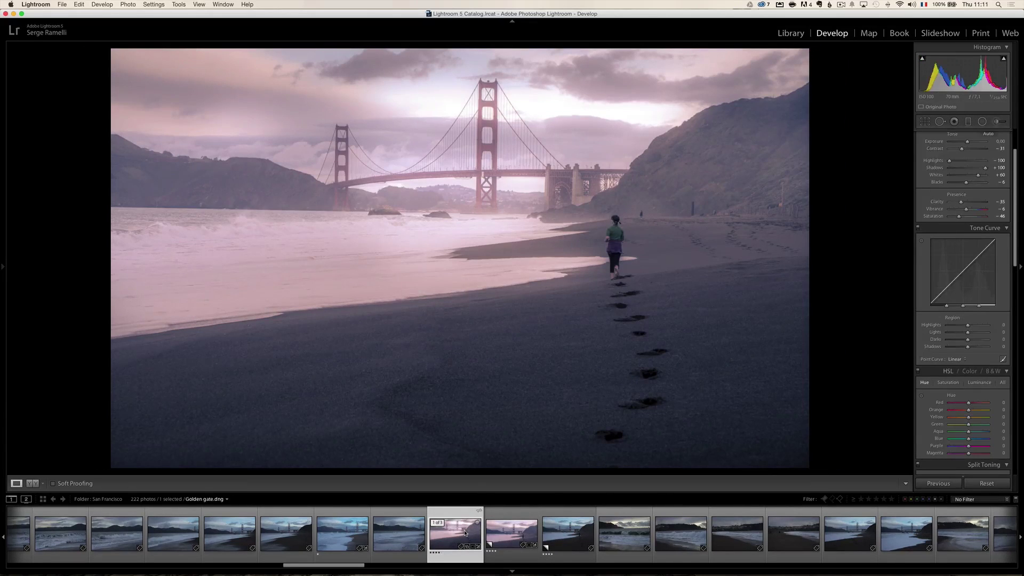
click(520, 531)
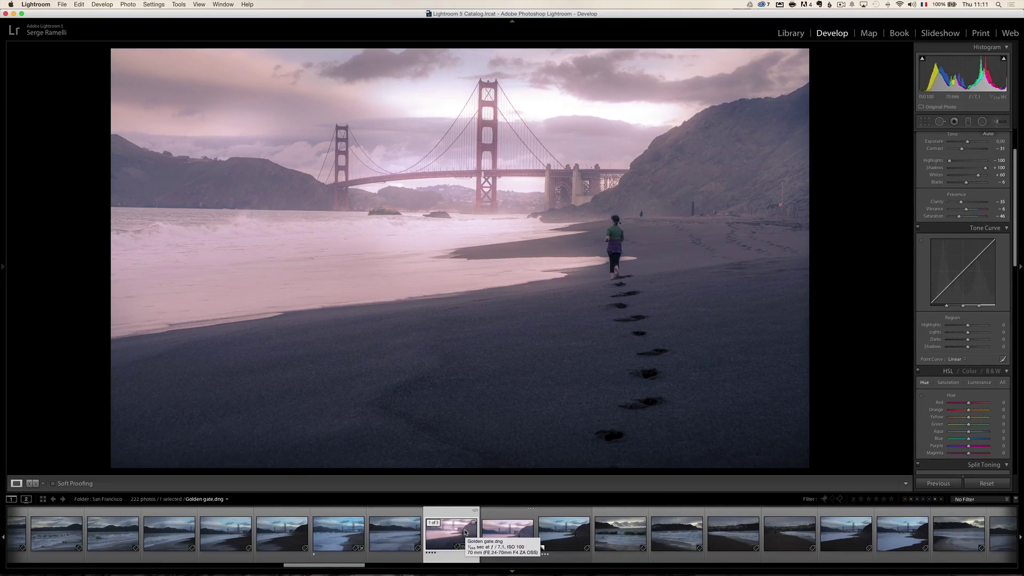
Copy only the Crop and Process Version settings from the original Golden gate.dng
key(super+shift+c)
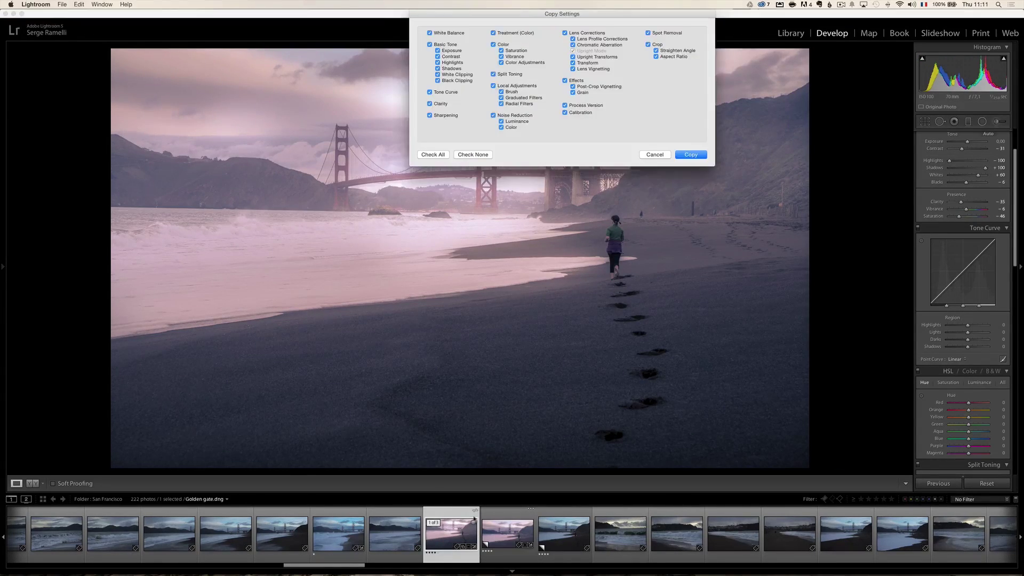
click(468, 155)
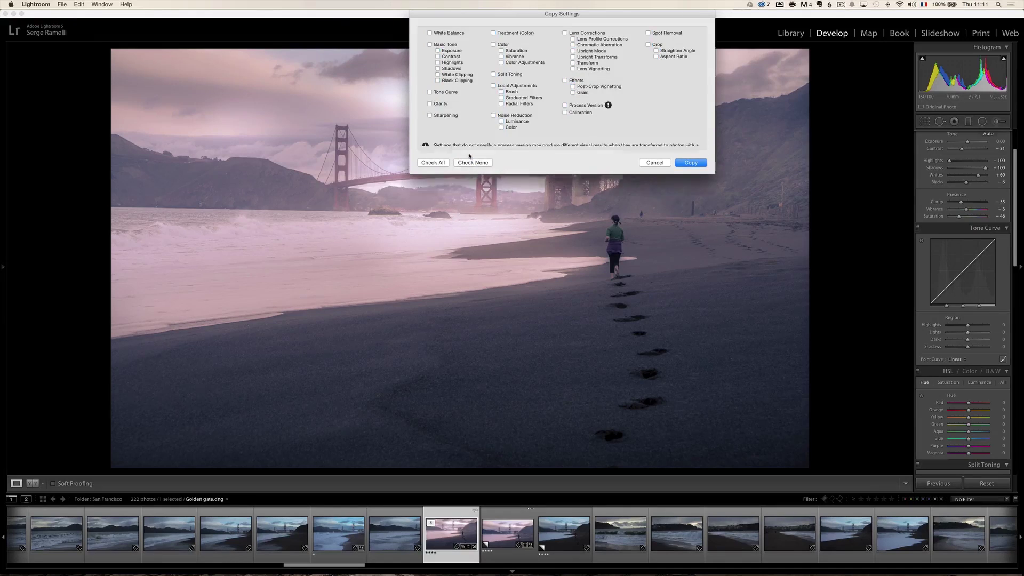
click(659, 44)
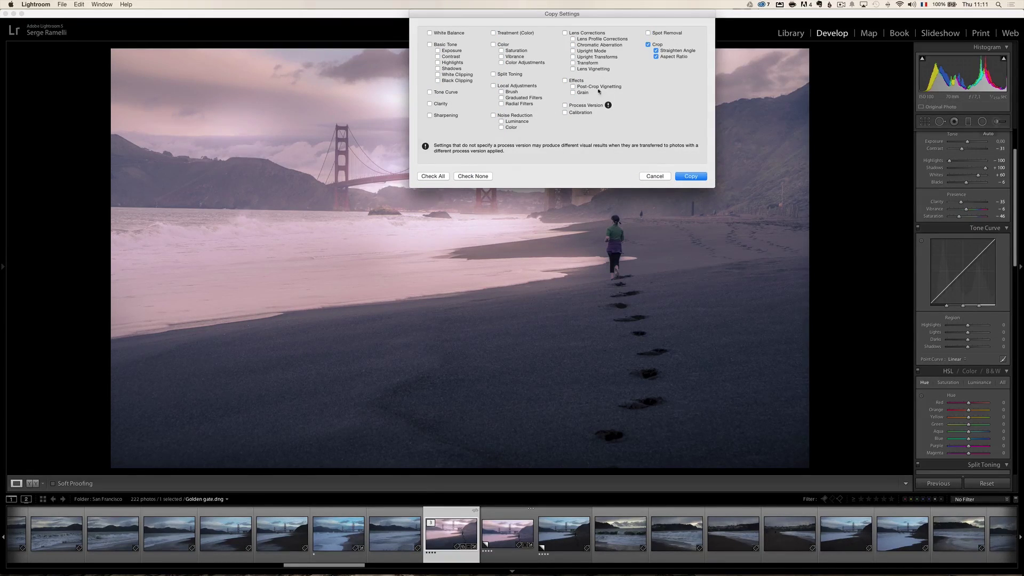
click(588, 106)
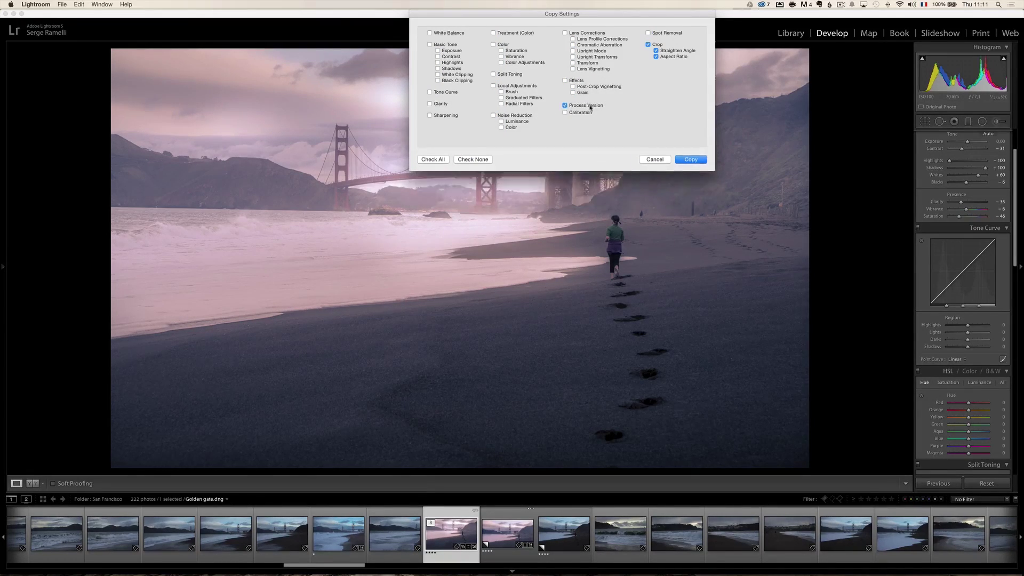
click(694, 156)
Paste the crop onto Copy 2 and compare it with the original, ending on Copy 2
click(518, 541)
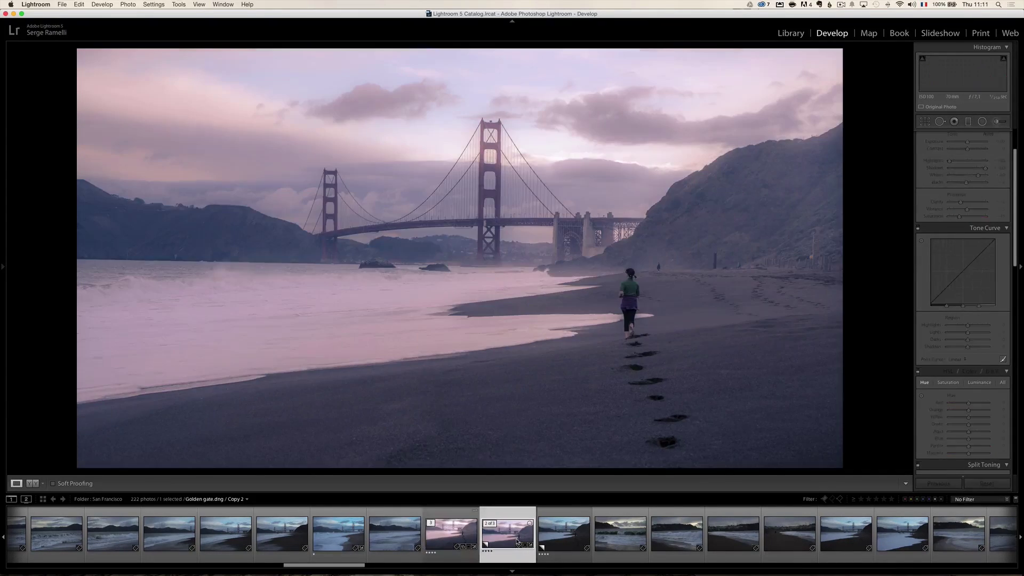
key(super+shift+v)
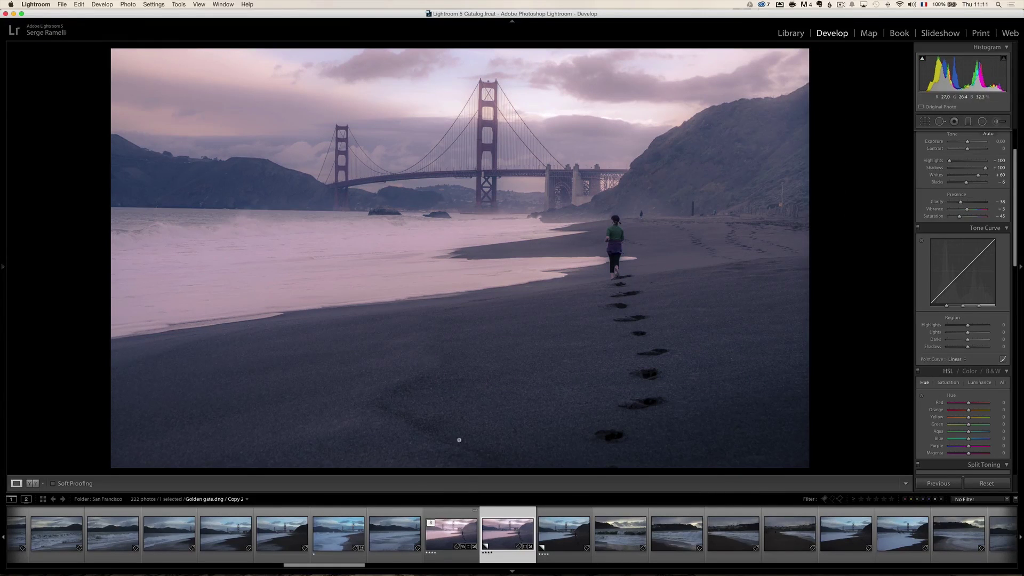
click(459, 524)
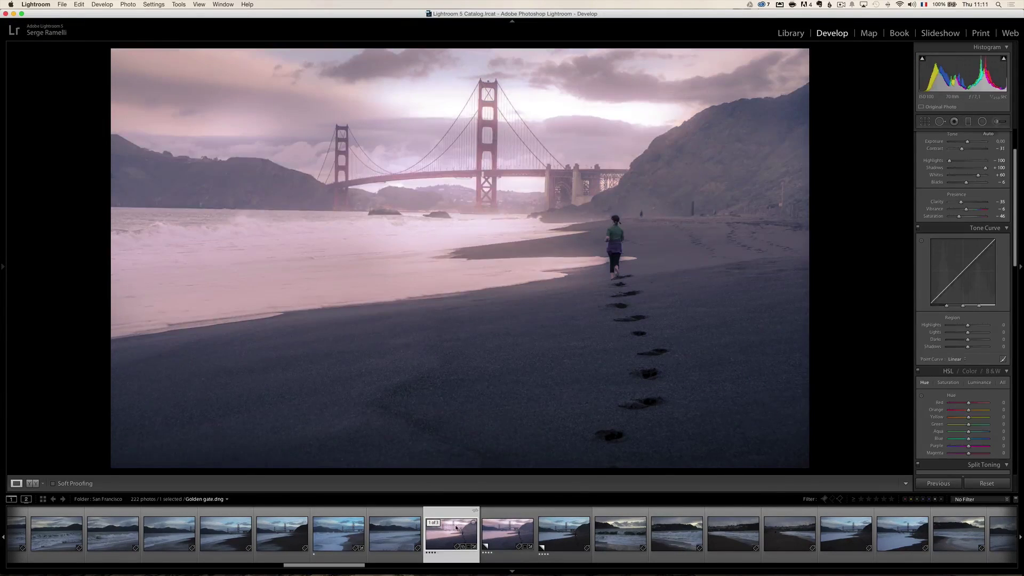
click(503, 530)
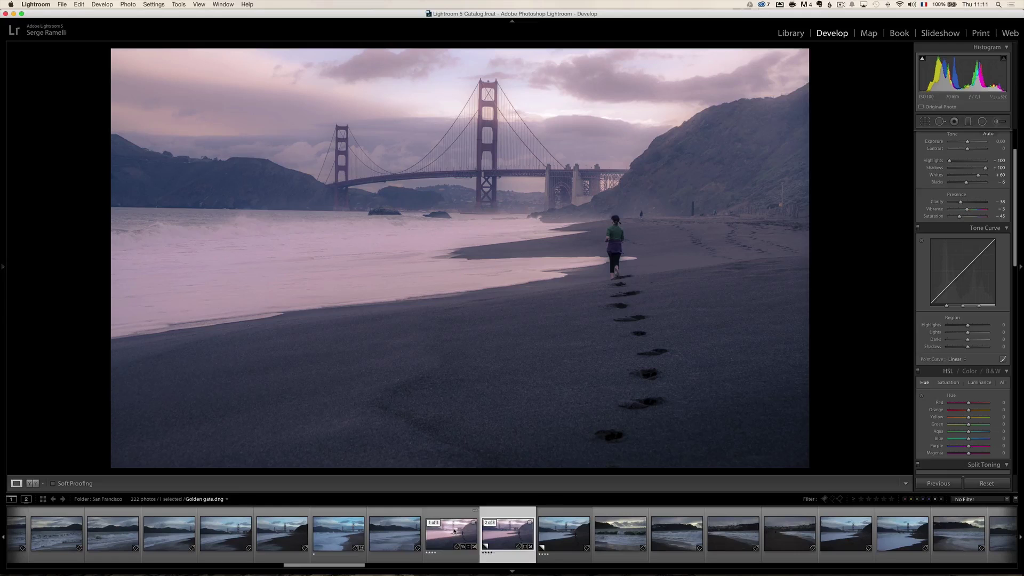
key(shift+s)
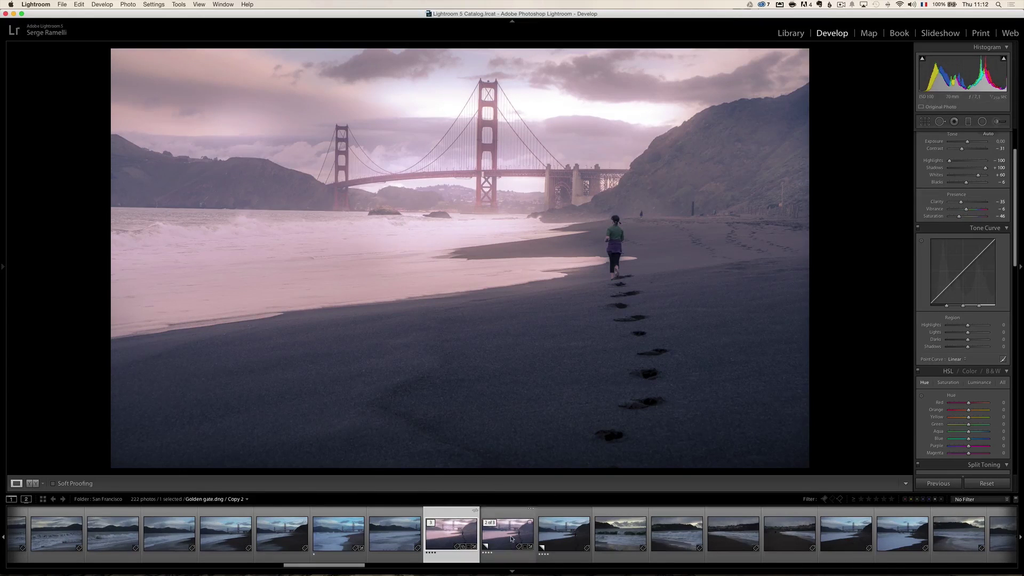
click(508, 534)
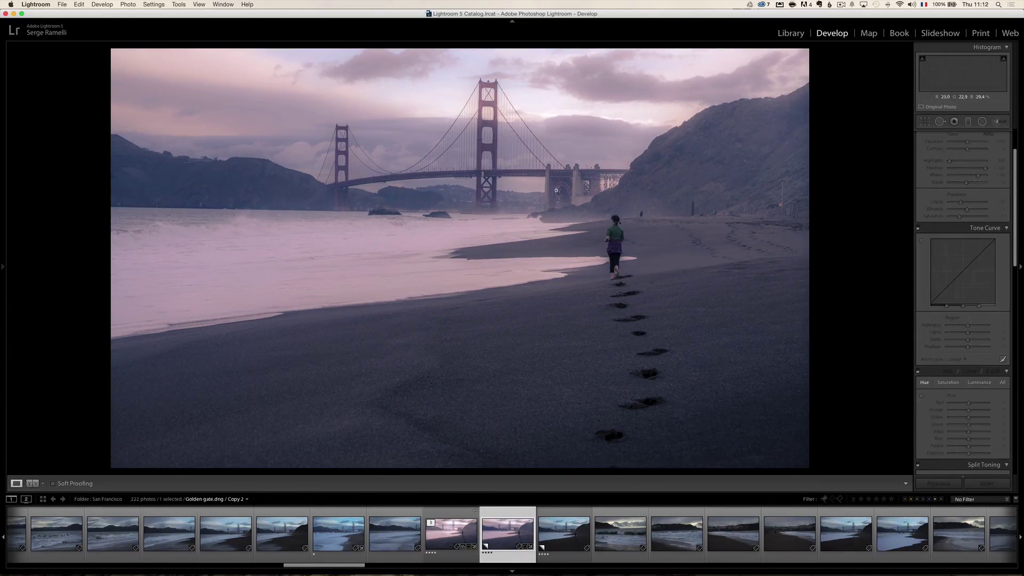
Paint an Exposure adjustment brush with lowered clarity across the sky for a hazy look
click(997, 121)
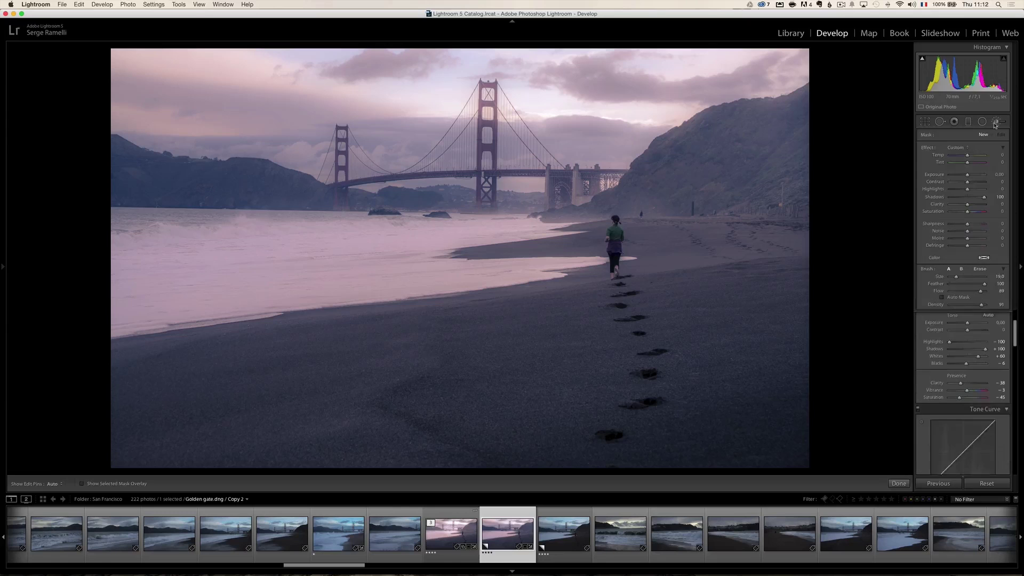
click(966, 150)
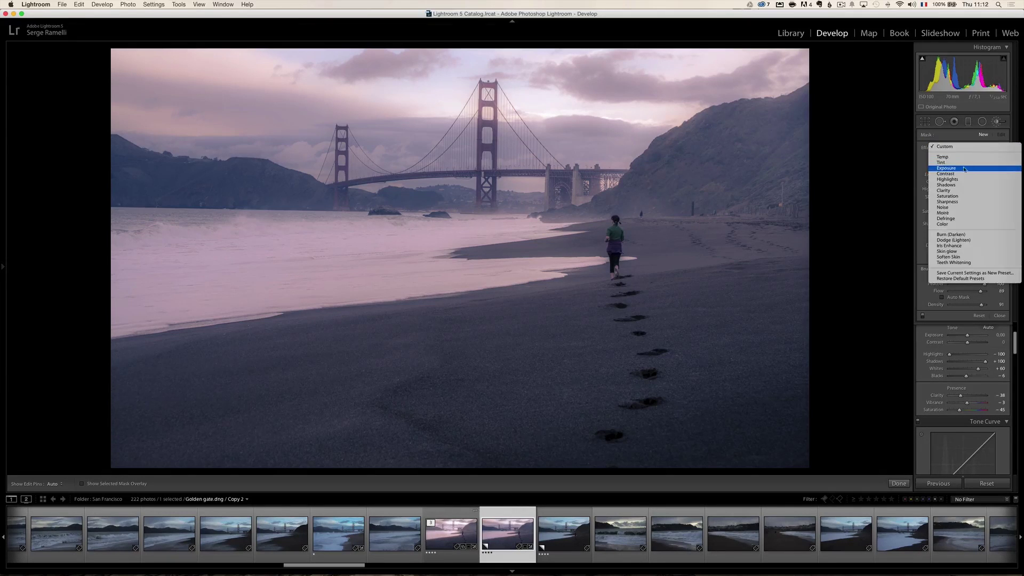
click(971, 169)
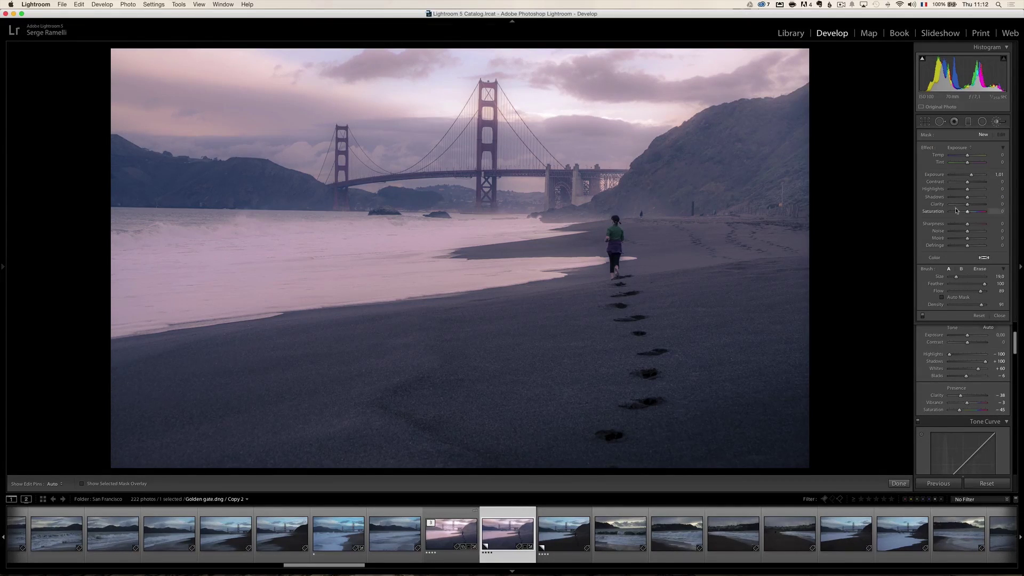
mouse_move(968, 204)
mouse_down()
mouse_move(957, 205)
mouse_move(973, 175)
mouse_up()
scroll(192, 134, up, 2)
key(h)
mouse_move(192, 133)
mouse_down()
mouse_move(486, 165)
mouse_move(689, 97)
mouse_move(640, 114)
mouse_up()
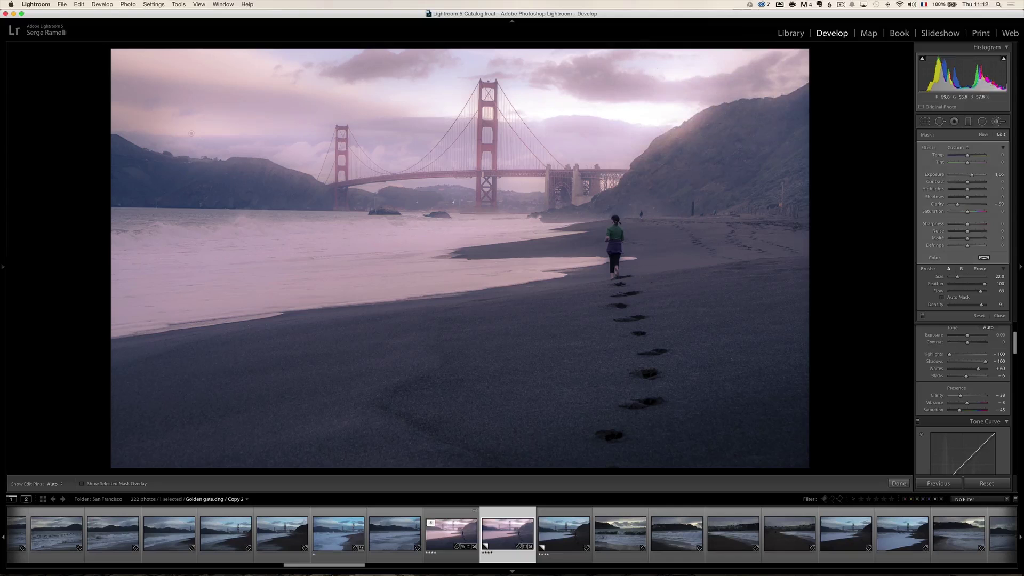
key(h)
Brush a separate brightening over the water and ease its Exposure to about 0.49
click(978, 136)
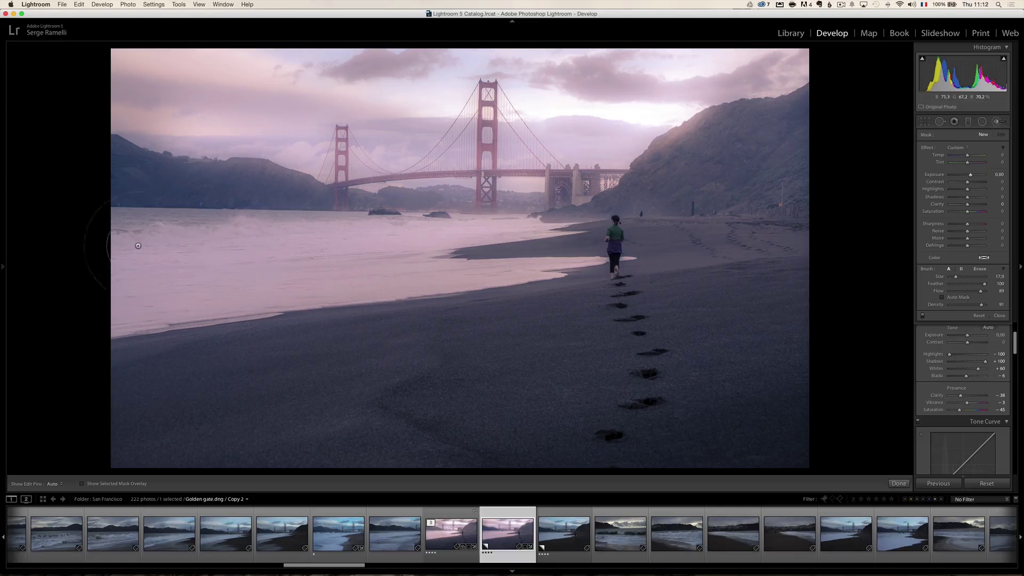
scroll(162, 277, down, 5)
scroll(139, 297, up, 1)
key(h)
mouse_move(139, 297)
mouse_down()
mouse_move(482, 272)
mouse_move(418, 265)
mouse_move(429, 235)
mouse_move(395, 242)
mouse_move(453, 267)
mouse_move(570, 266)
mouse_move(48, 326)
mouse_move(115, 300)
mouse_move(99, 291)
mouse_move(143, 278)
mouse_move(374, 267)
mouse_up()
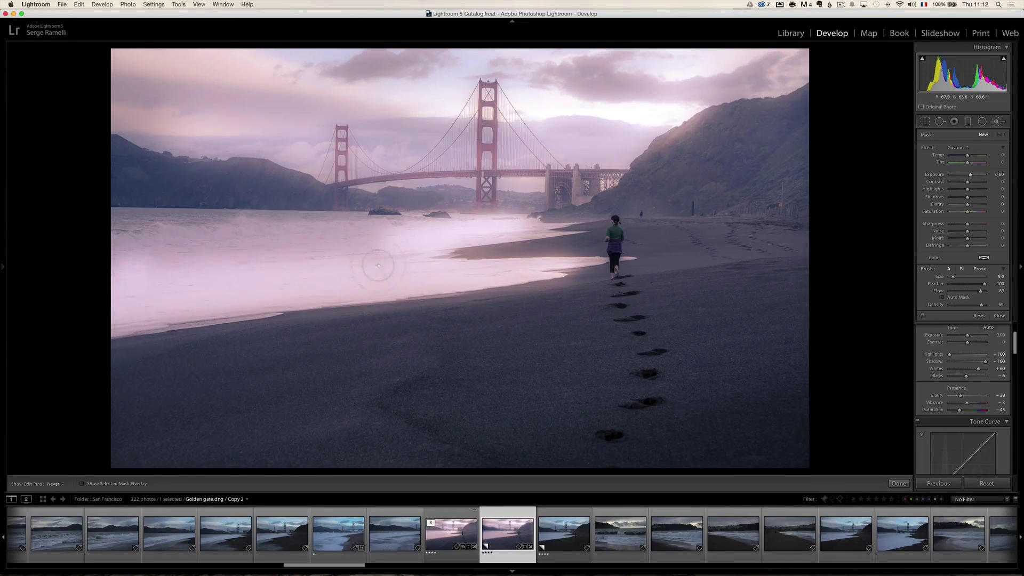
key(h)
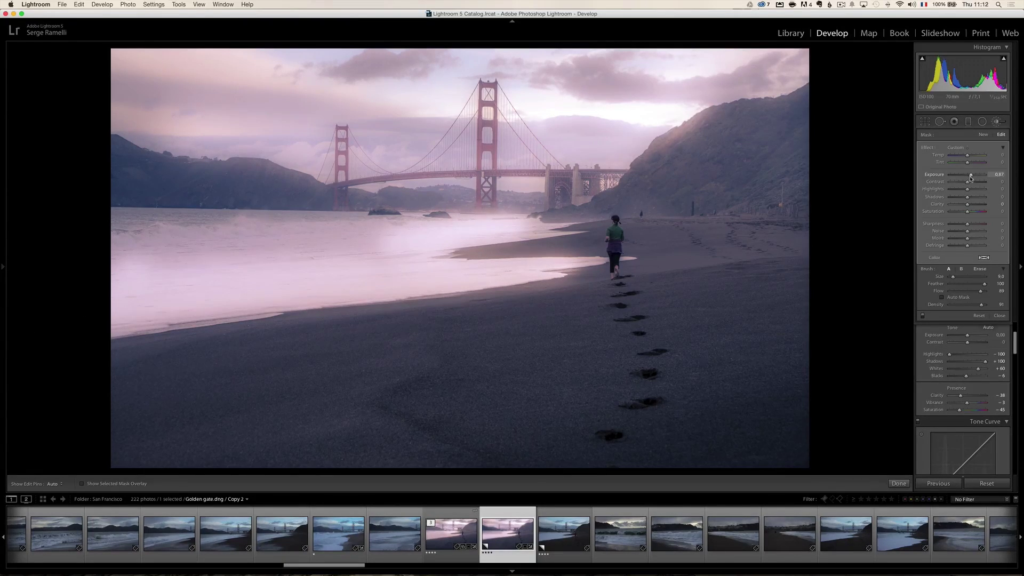
drag(971, 179, 970, 178)
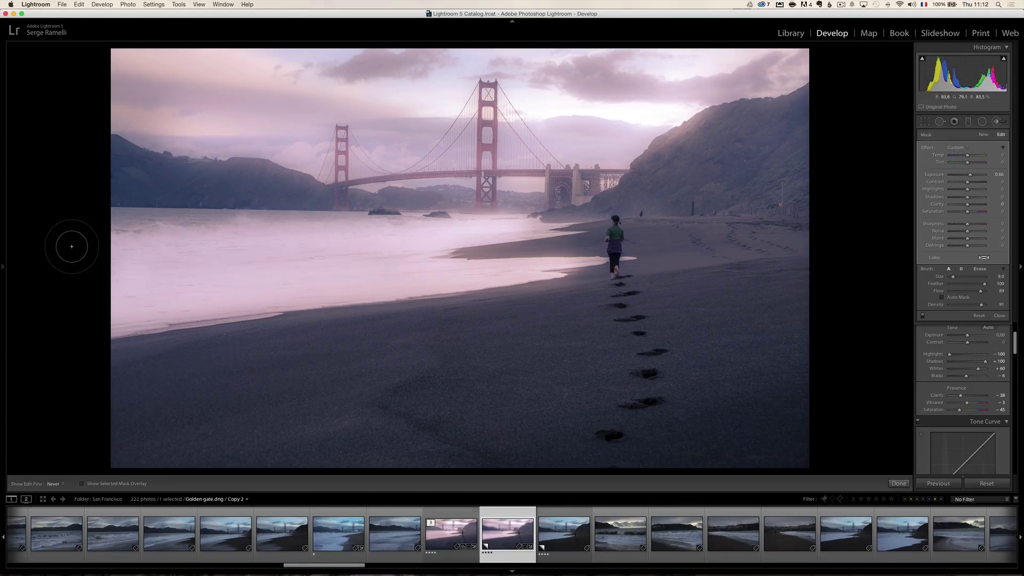
key(h)
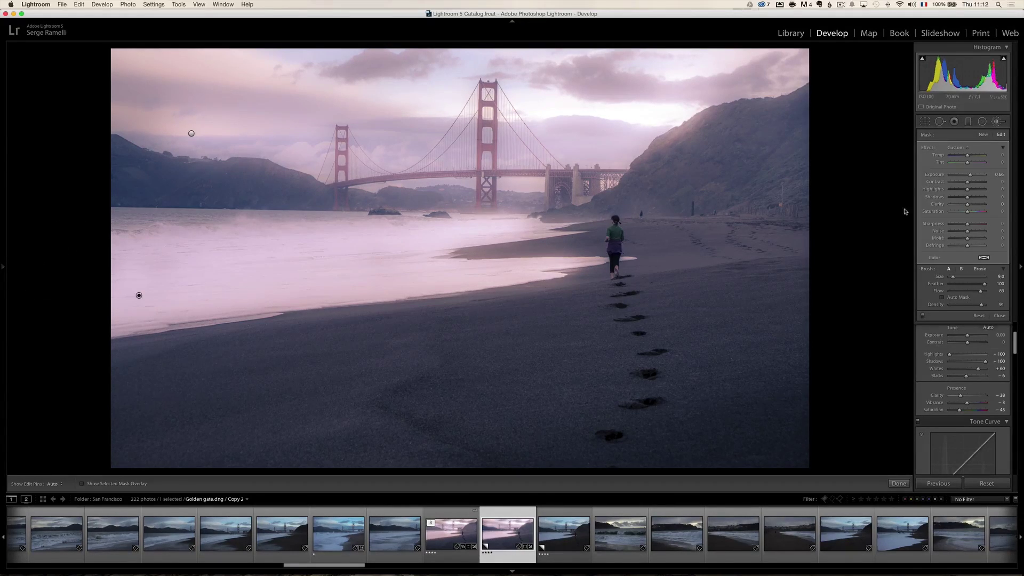
drag(971, 175, 970, 178)
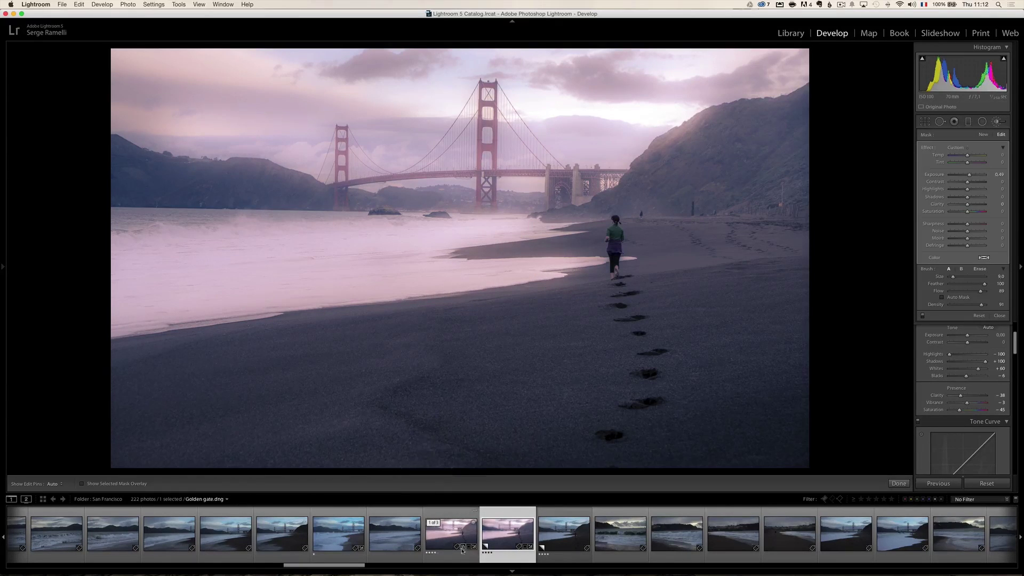
Compare Copy 2 against the original Golden gate.dng, ending back on Copy 2
click(461, 518)
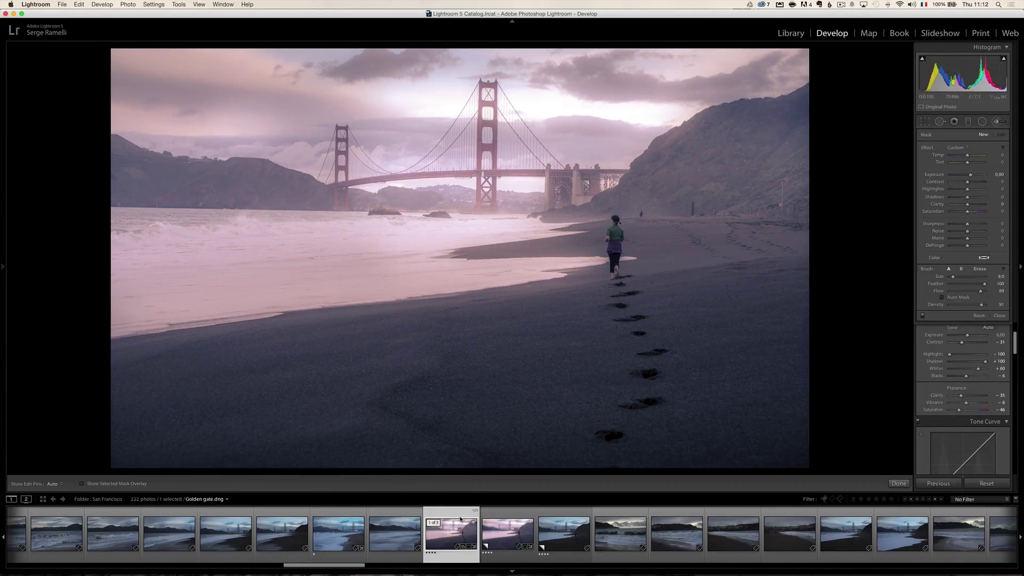
click(510, 518)
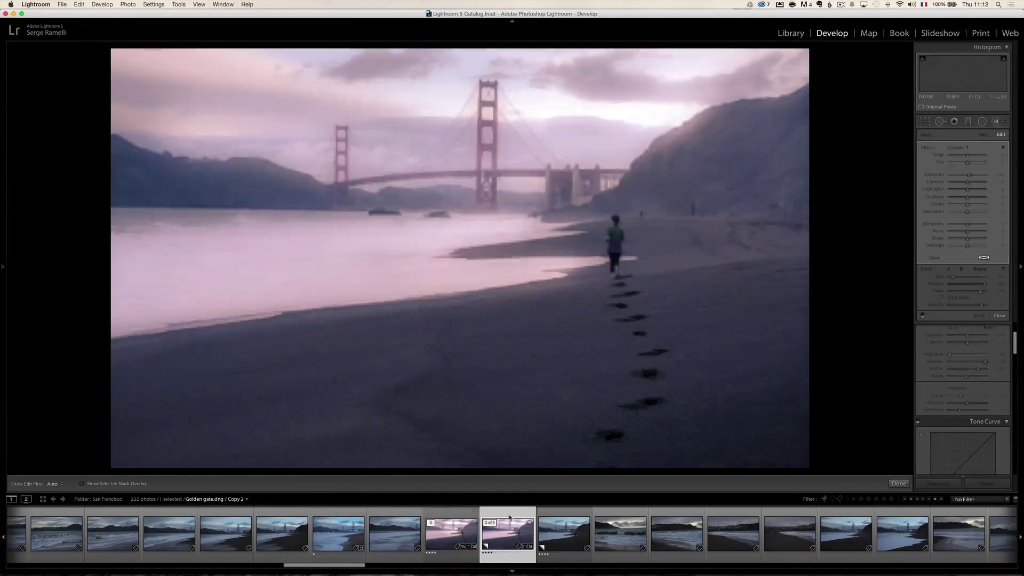
click(456, 517)
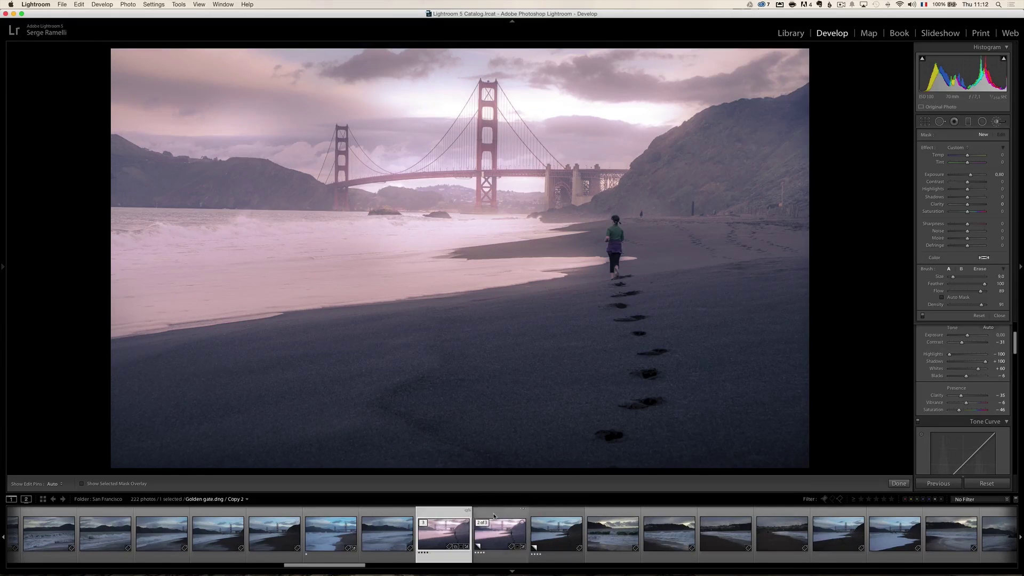
click(483, 516)
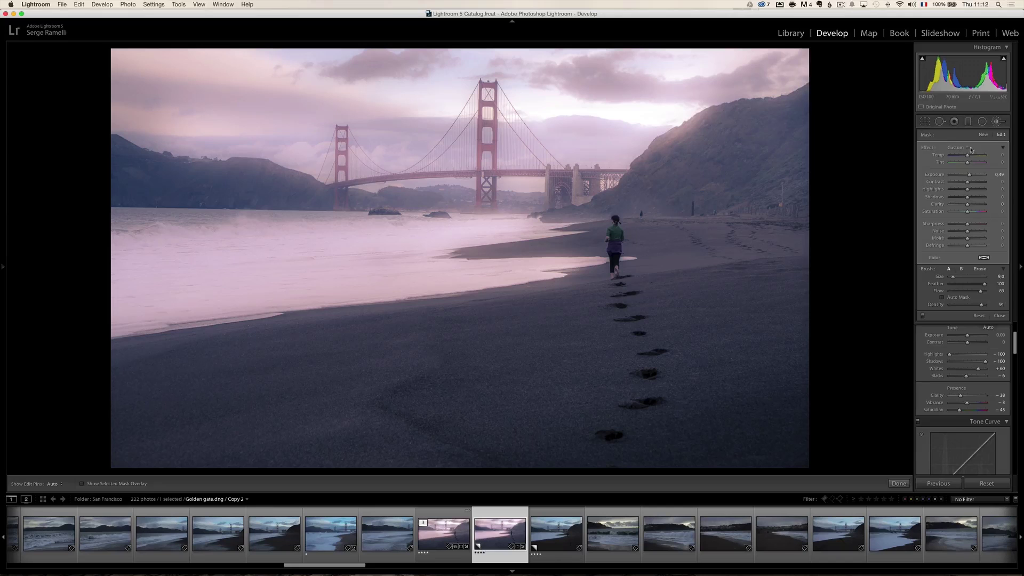
Brush haze over the left hills and bridge, then lower its Exposure to 0.30
key(Escape)
scroll(201, 188, up, 3)
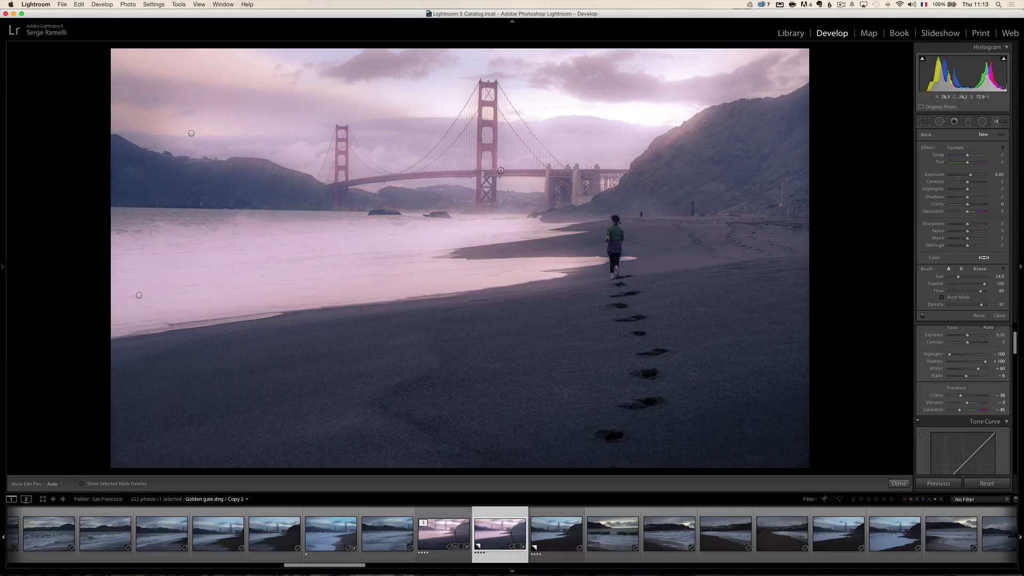
key(h)
mouse_move(176, 187)
mouse_down()
mouse_move(373, 176)
mouse_move(160, 133)
mouse_move(448, 86)
mouse_move(801, 106)
mouse_up()
key(h)
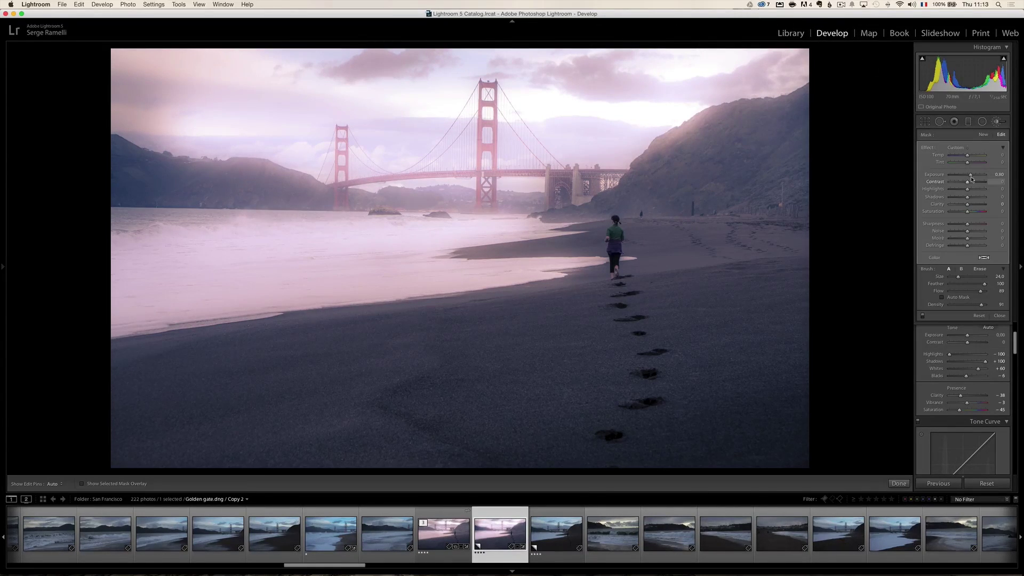
drag(971, 177, 969, 177)
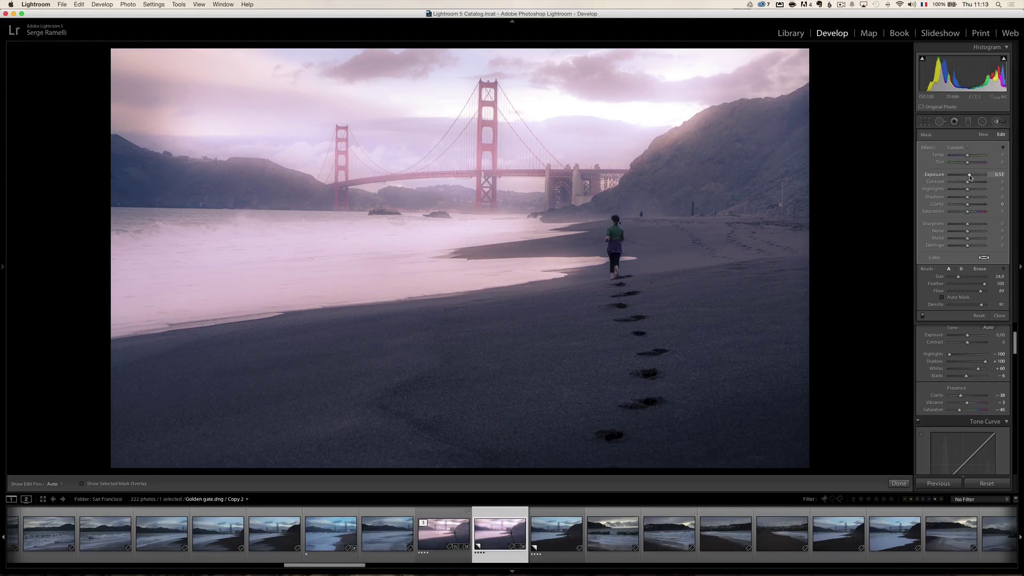
drag(970, 177, 969, 178)
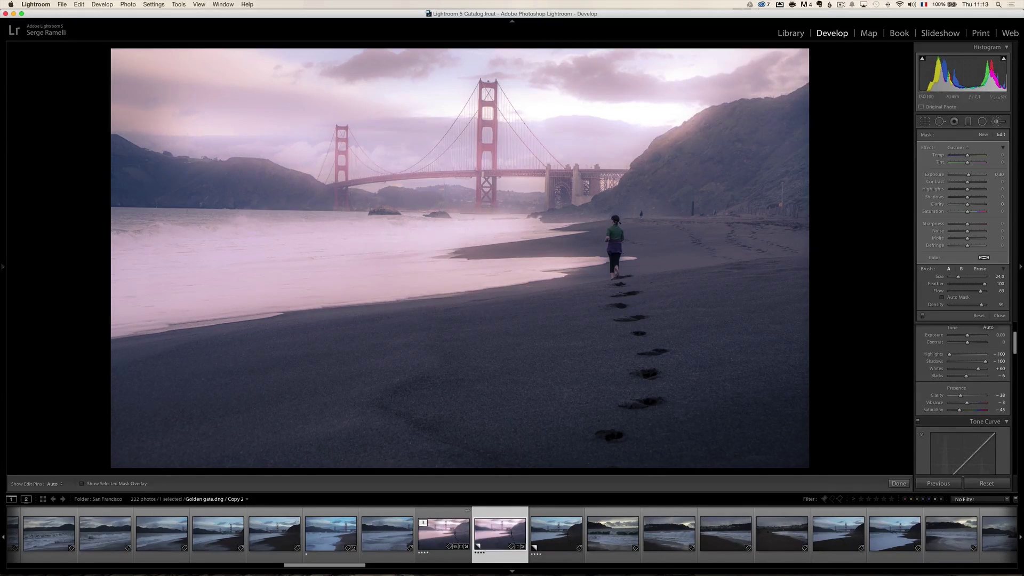
Close the brush settings, compare the original with Copy 2, and expand the Presets and History panel
click(999, 316)
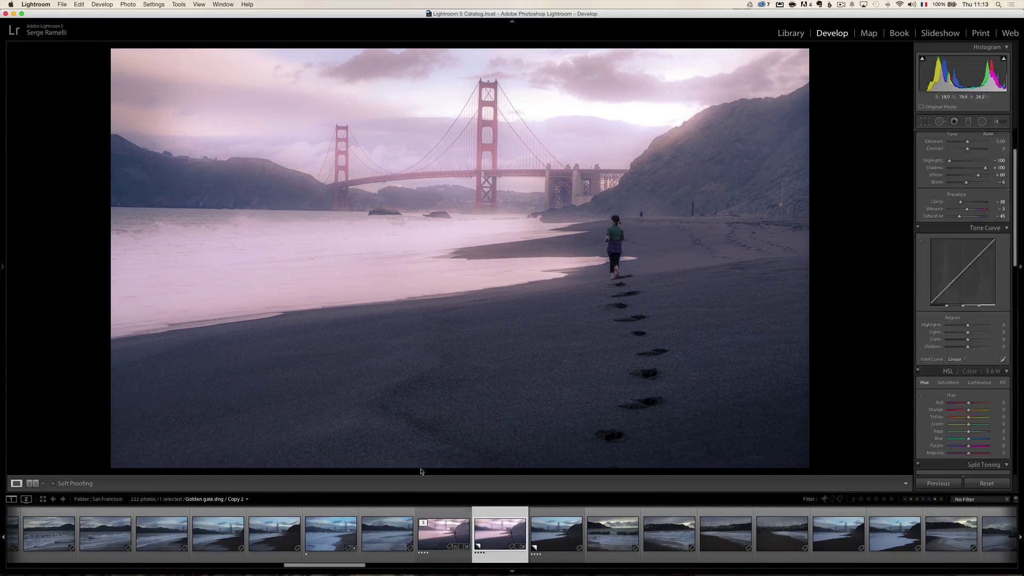
click(443, 528)
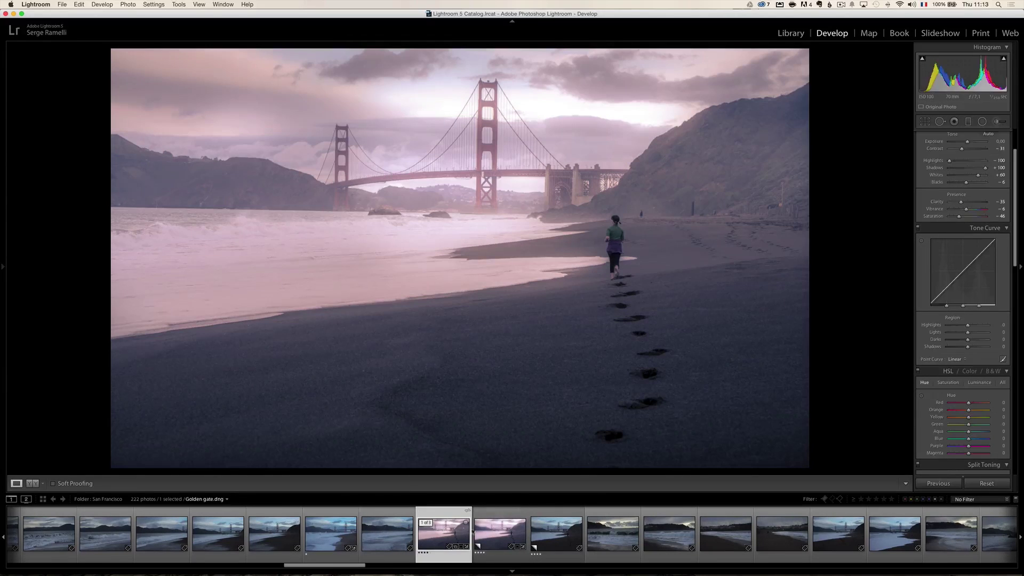
click(500, 531)
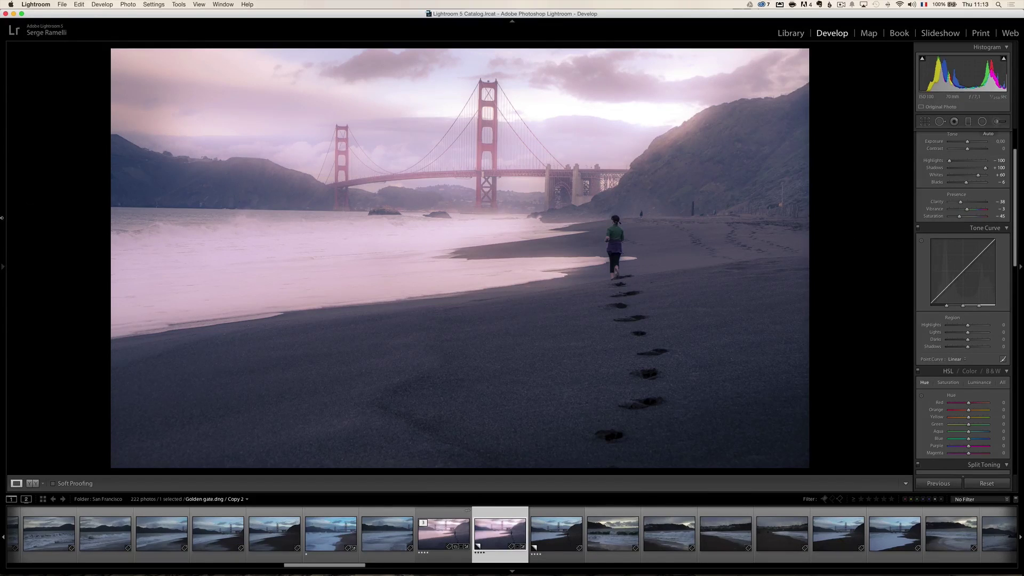
click(3, 266)
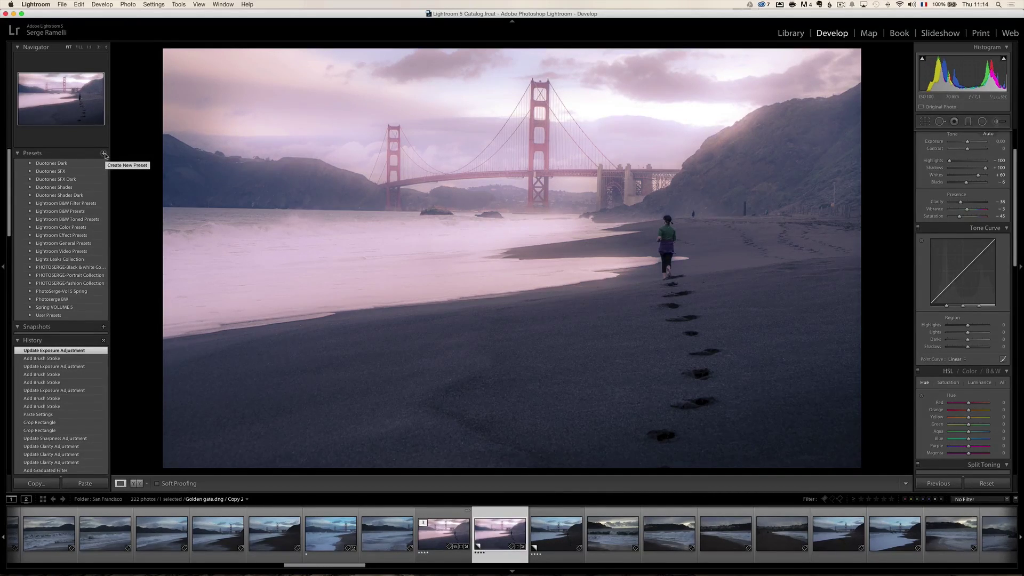
click(104, 154)
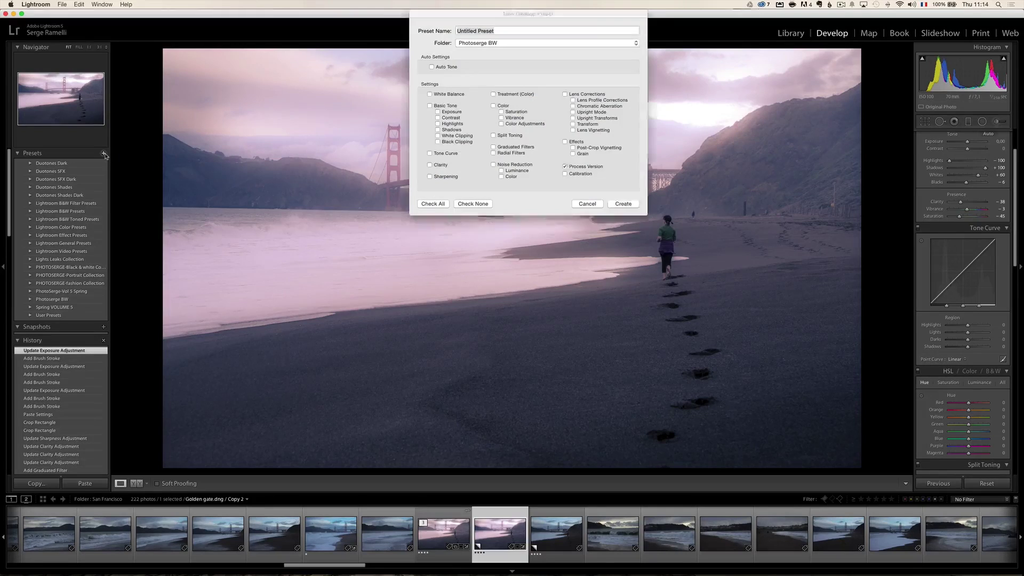
Create a 'San Francisco' preset in User Presets with White Balance, Basic Tone, Clarity and Graduated Filters checked
click(492, 44)
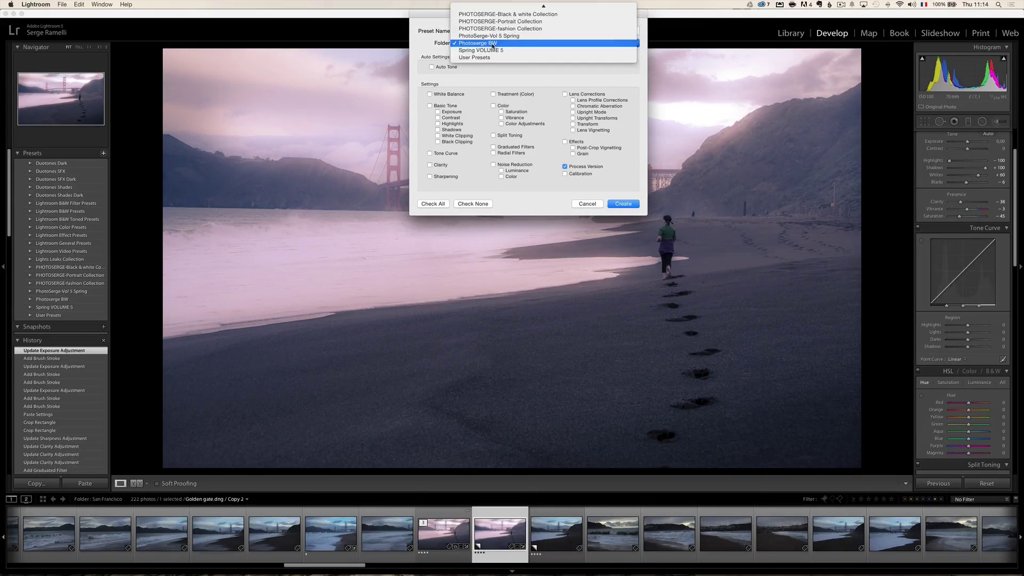
click(494, 57)
drag(496, 32, 420, 32)
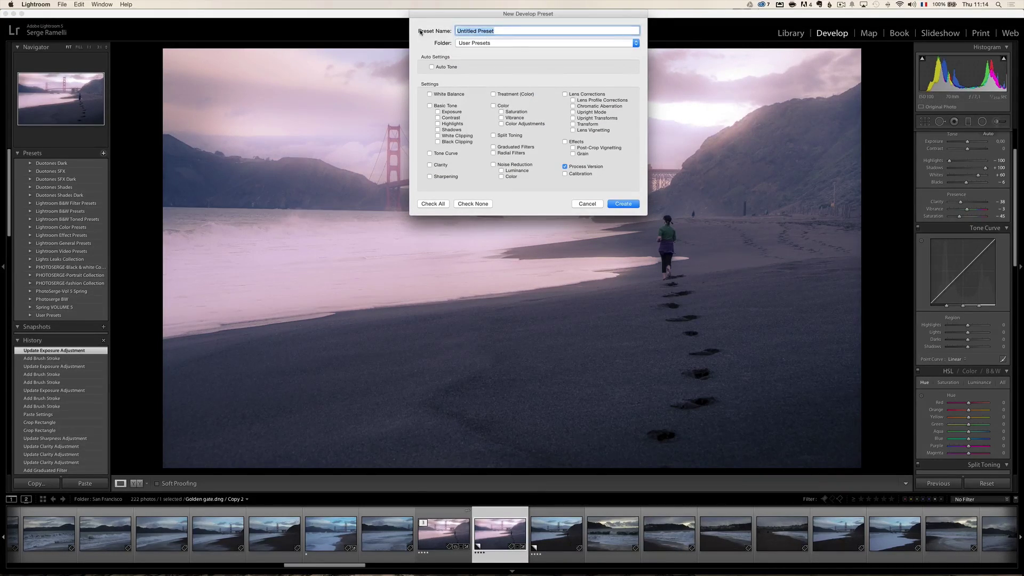
text(San Francisco)
click(450, 96)
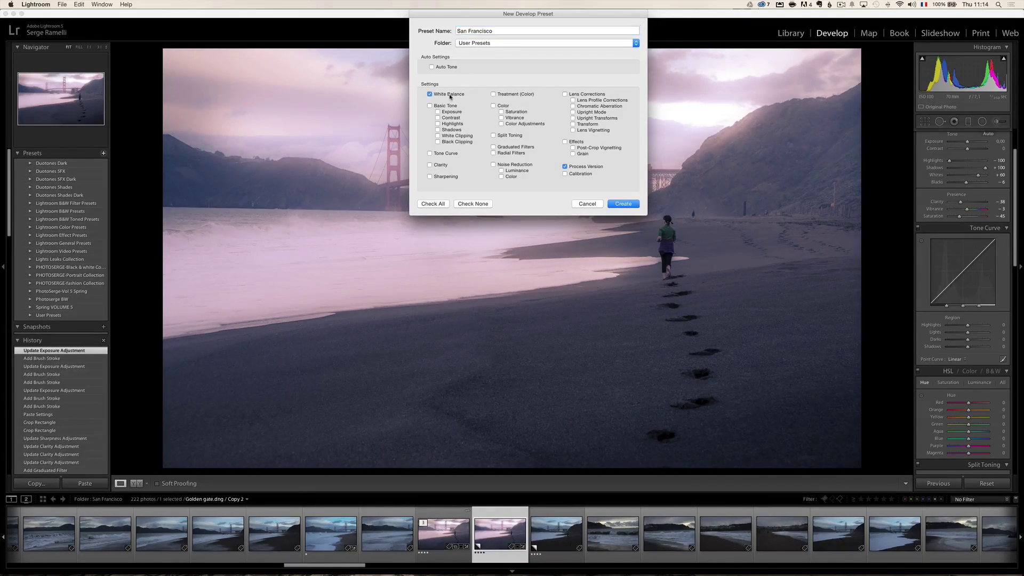
click(450, 106)
click(443, 165)
click(515, 148)
click(623, 204)
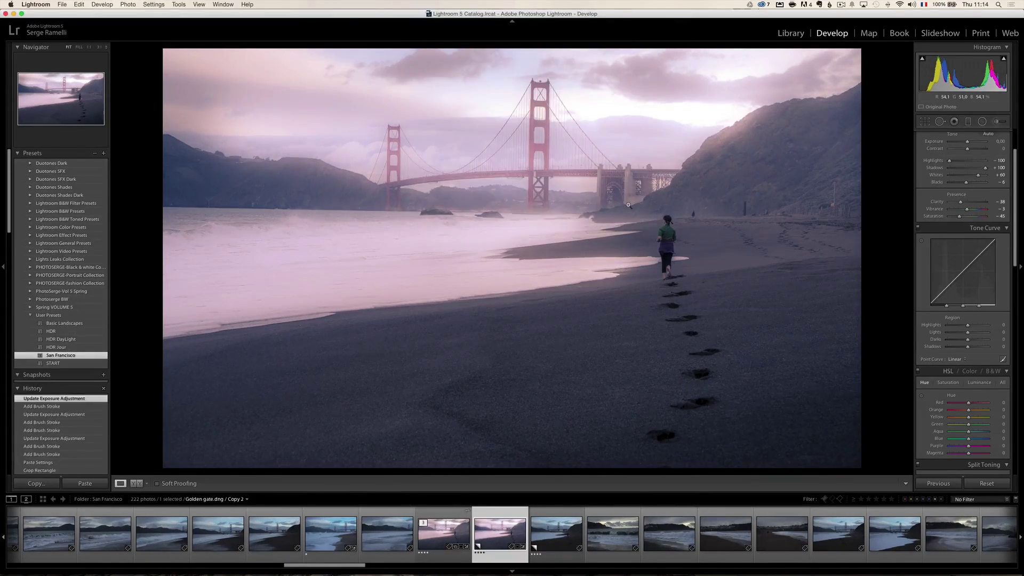
Apply the San Francisco preset to Copy 1, then return to the pink-edited Copy 2
click(556, 536)
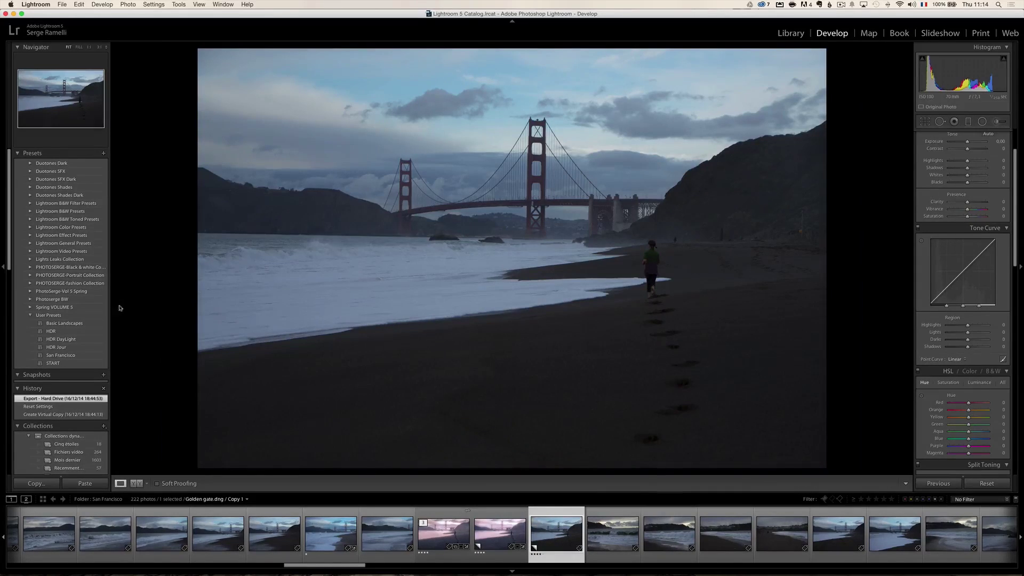
click(79, 357)
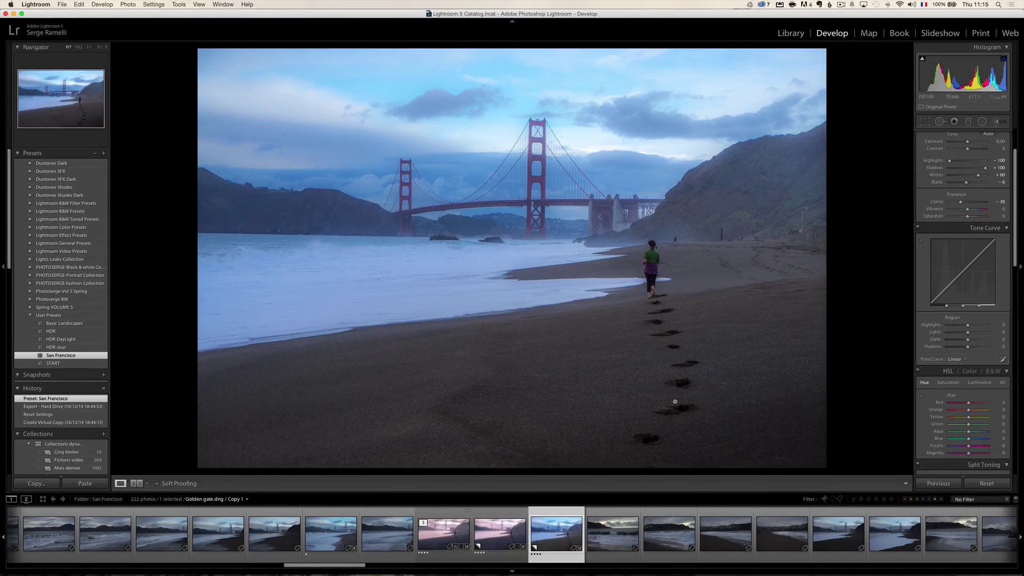
scroll(988, 162, up, 5)
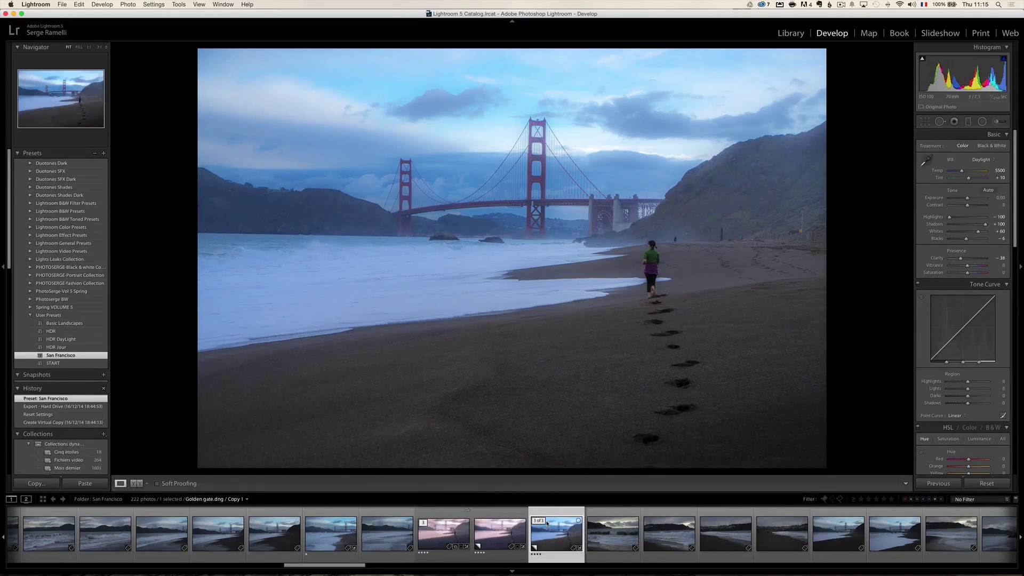
click(500, 533)
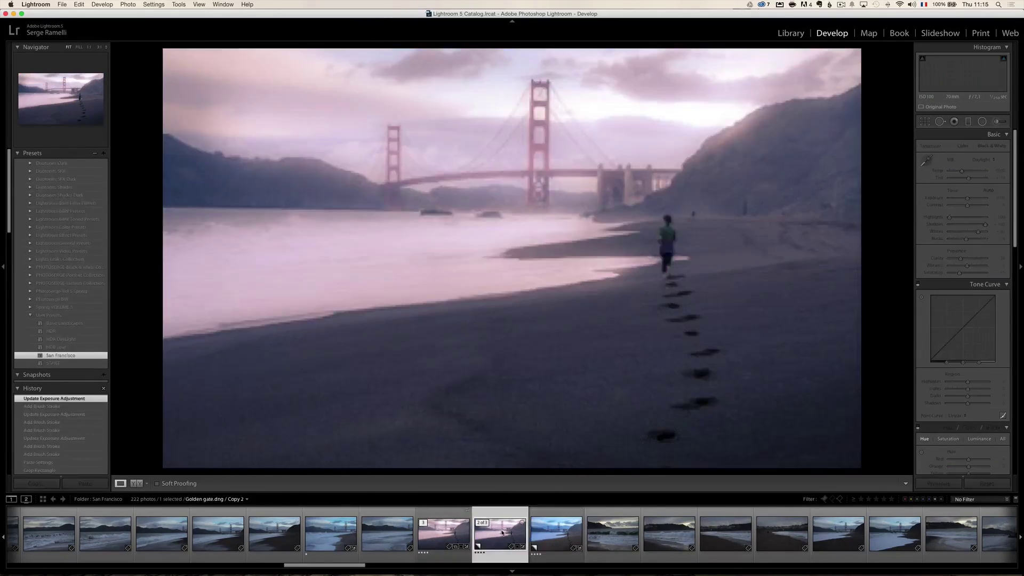
Create a new Untitled Preset with the default settings and apply it to Copy 1
click(104, 153)
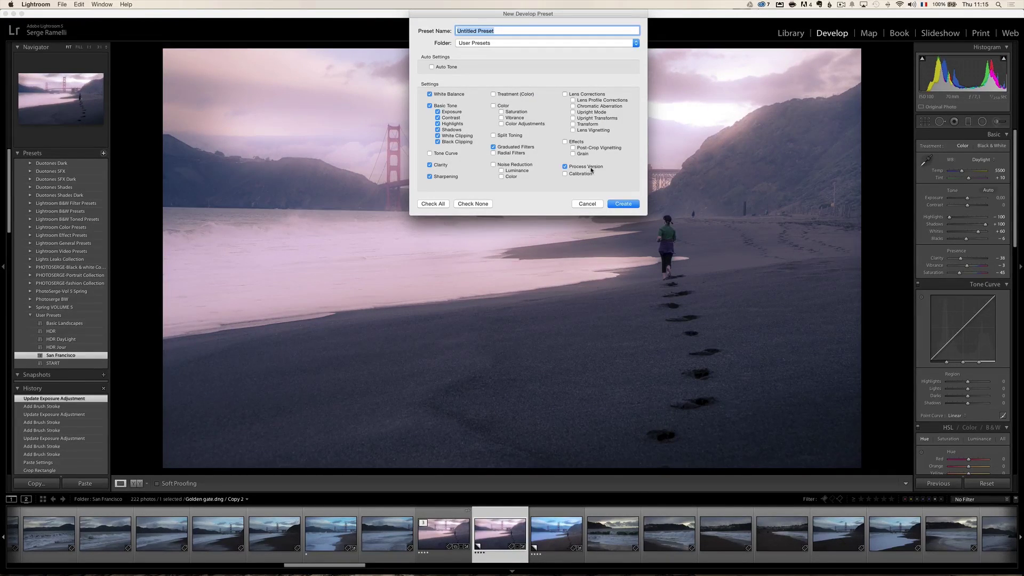
click(624, 204)
key(Right)
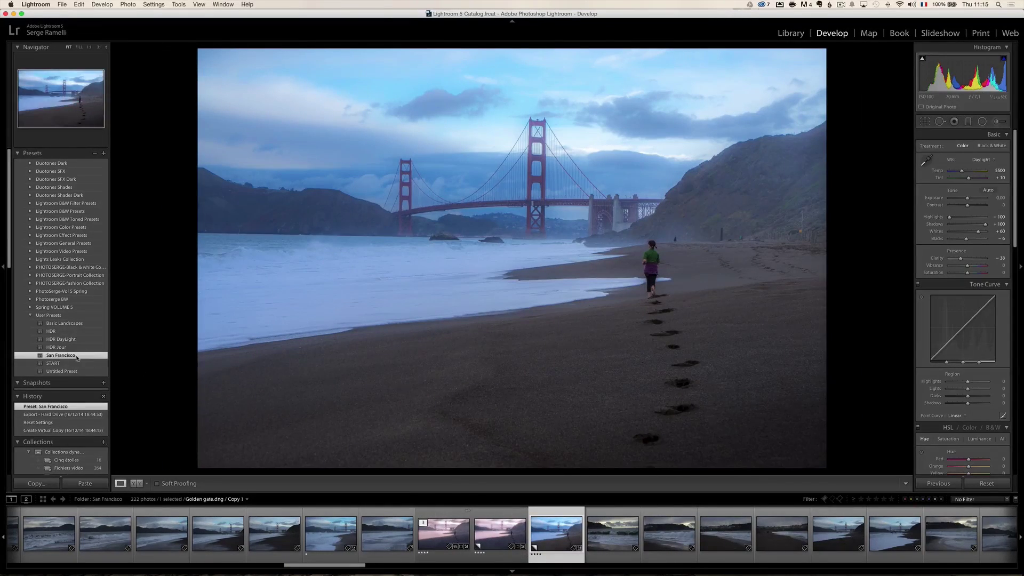
click(73, 372)
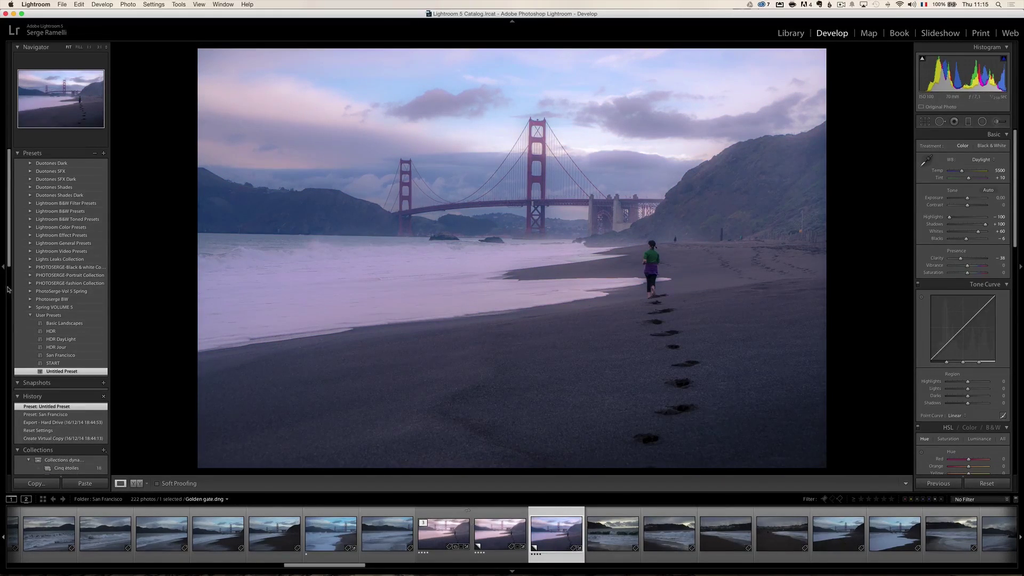
Rename the Untitled Preset to 'San Francisco 2'
right_click(76, 370)
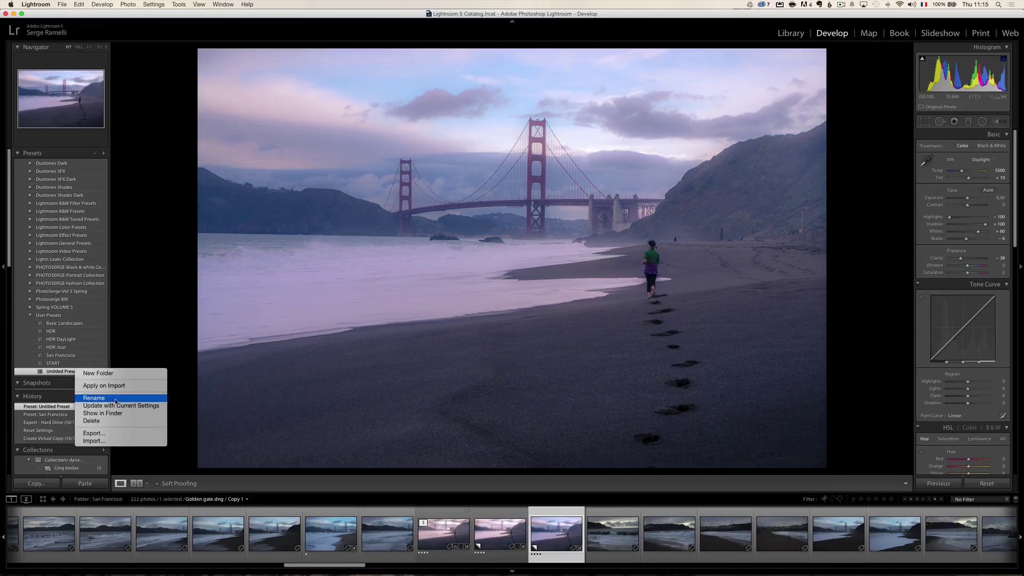
click(117, 398)
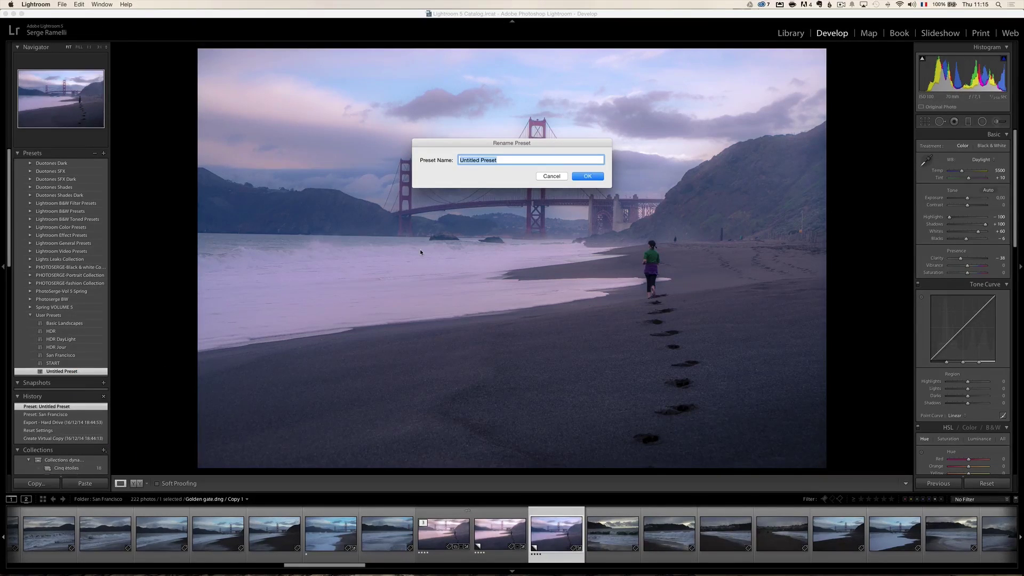
text(San Francisco)
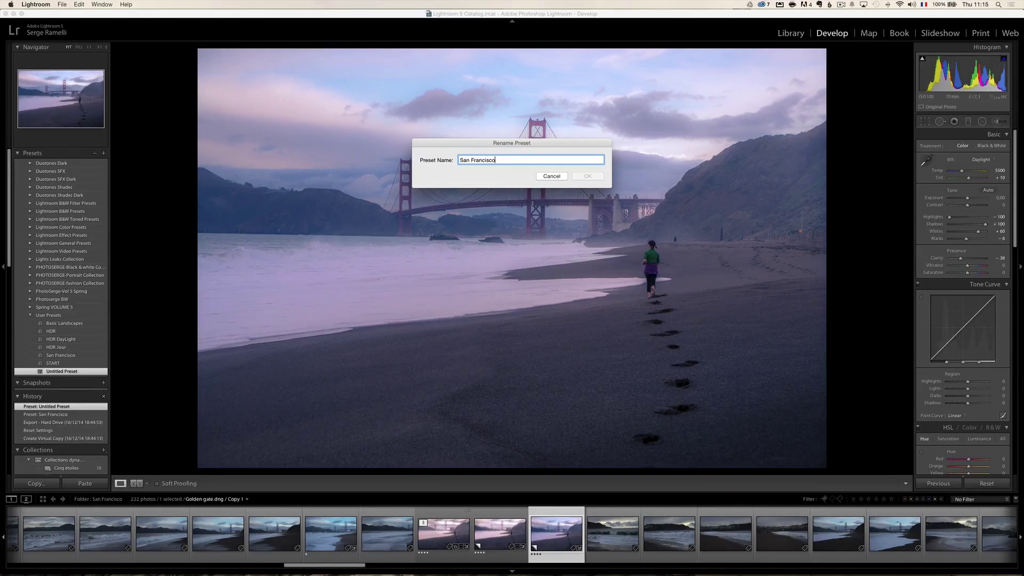
text( 2)
click(588, 176)
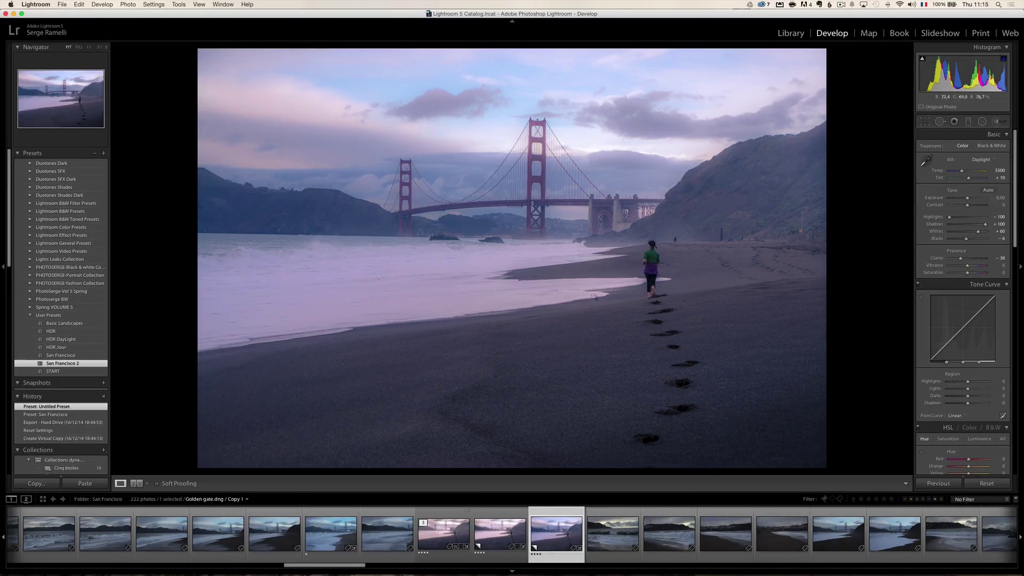
Return to the pink-toned, hazy Golden gate.dng Copy 2 from the filmstrip
click(500, 534)
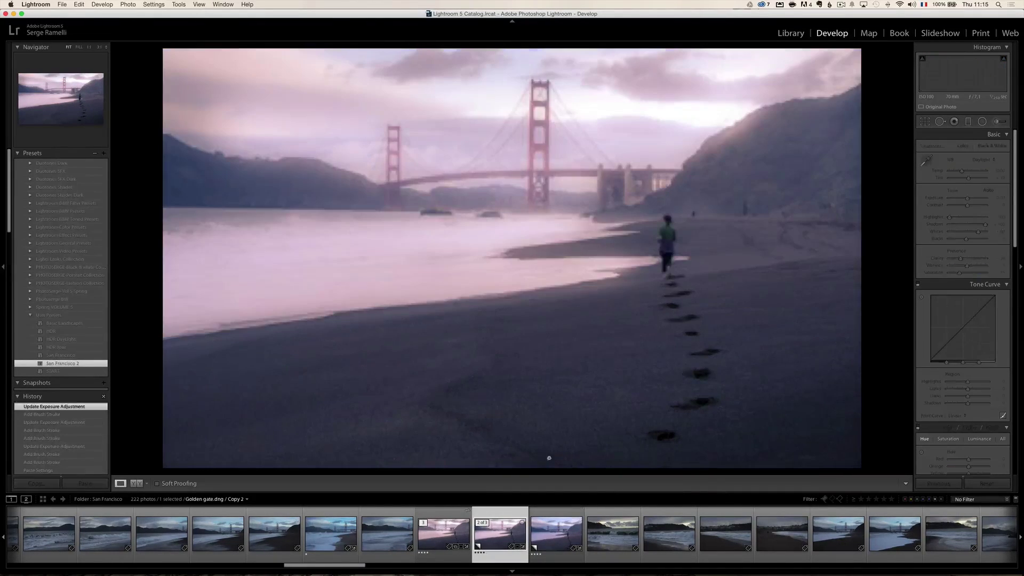